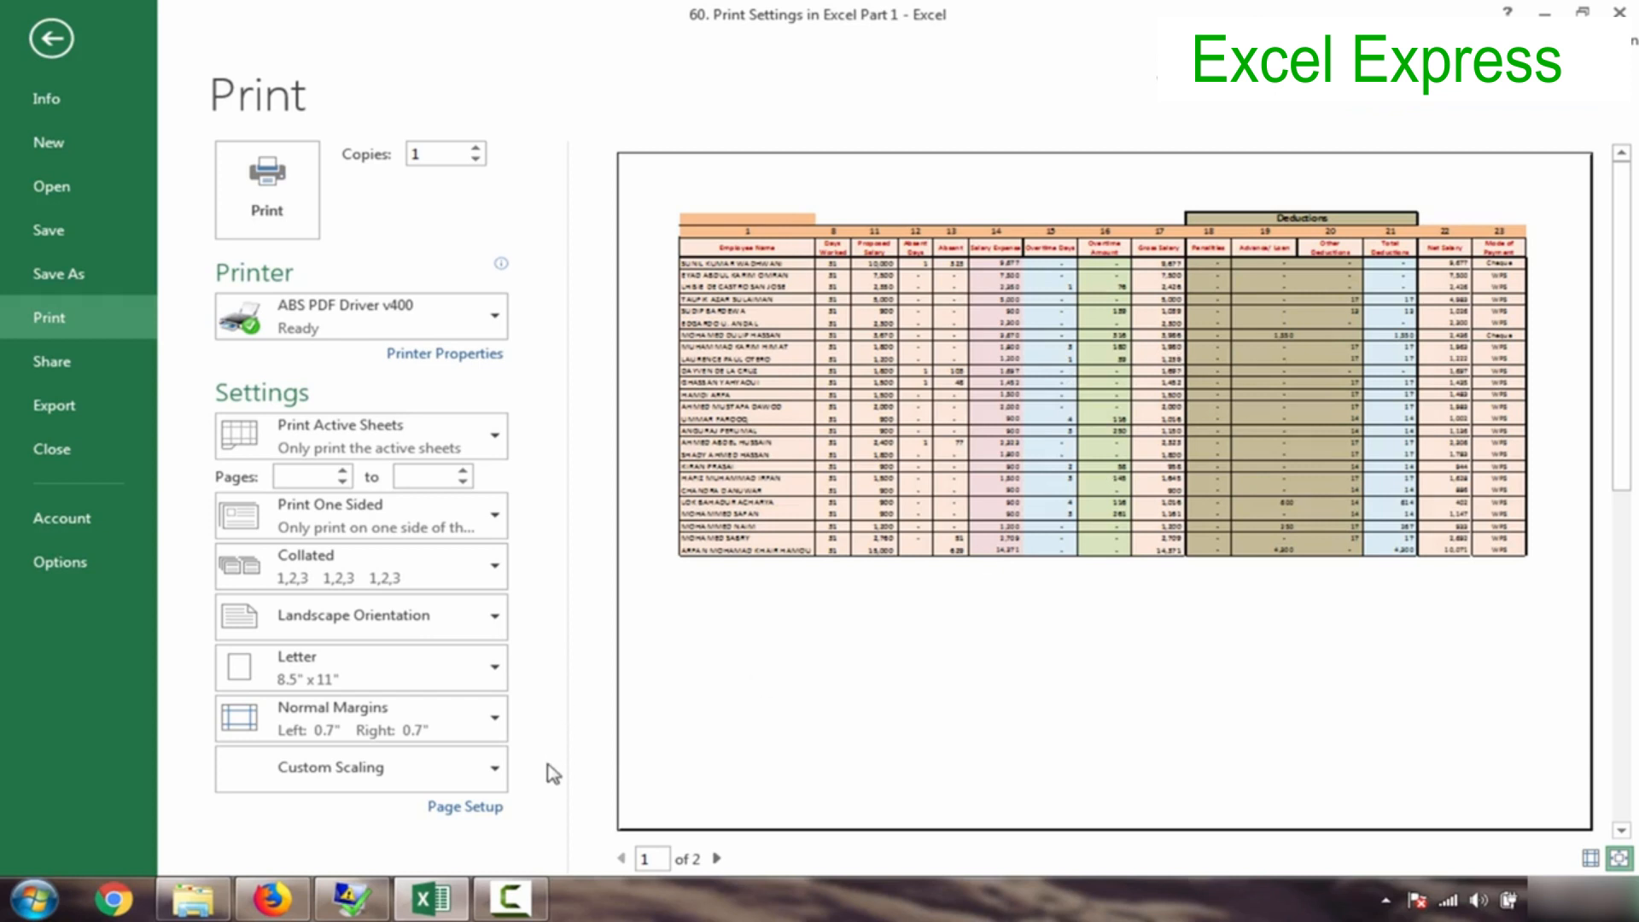
- Review the page orientation and scaling options in Page Setup and close it without changes
click(468, 808)
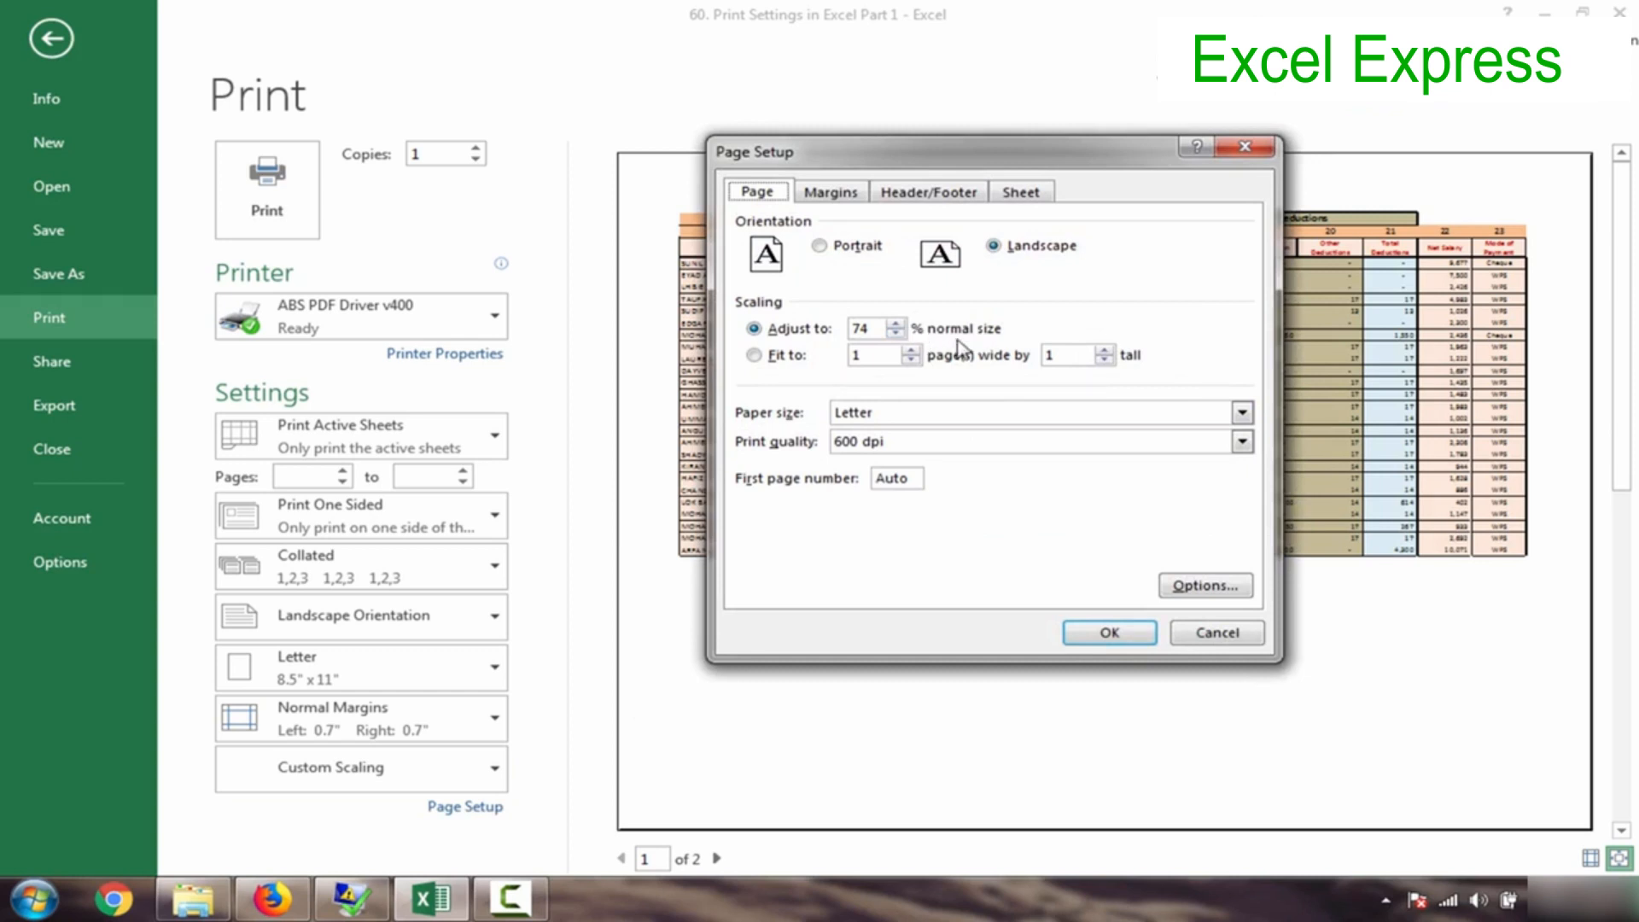
click(1216, 634)
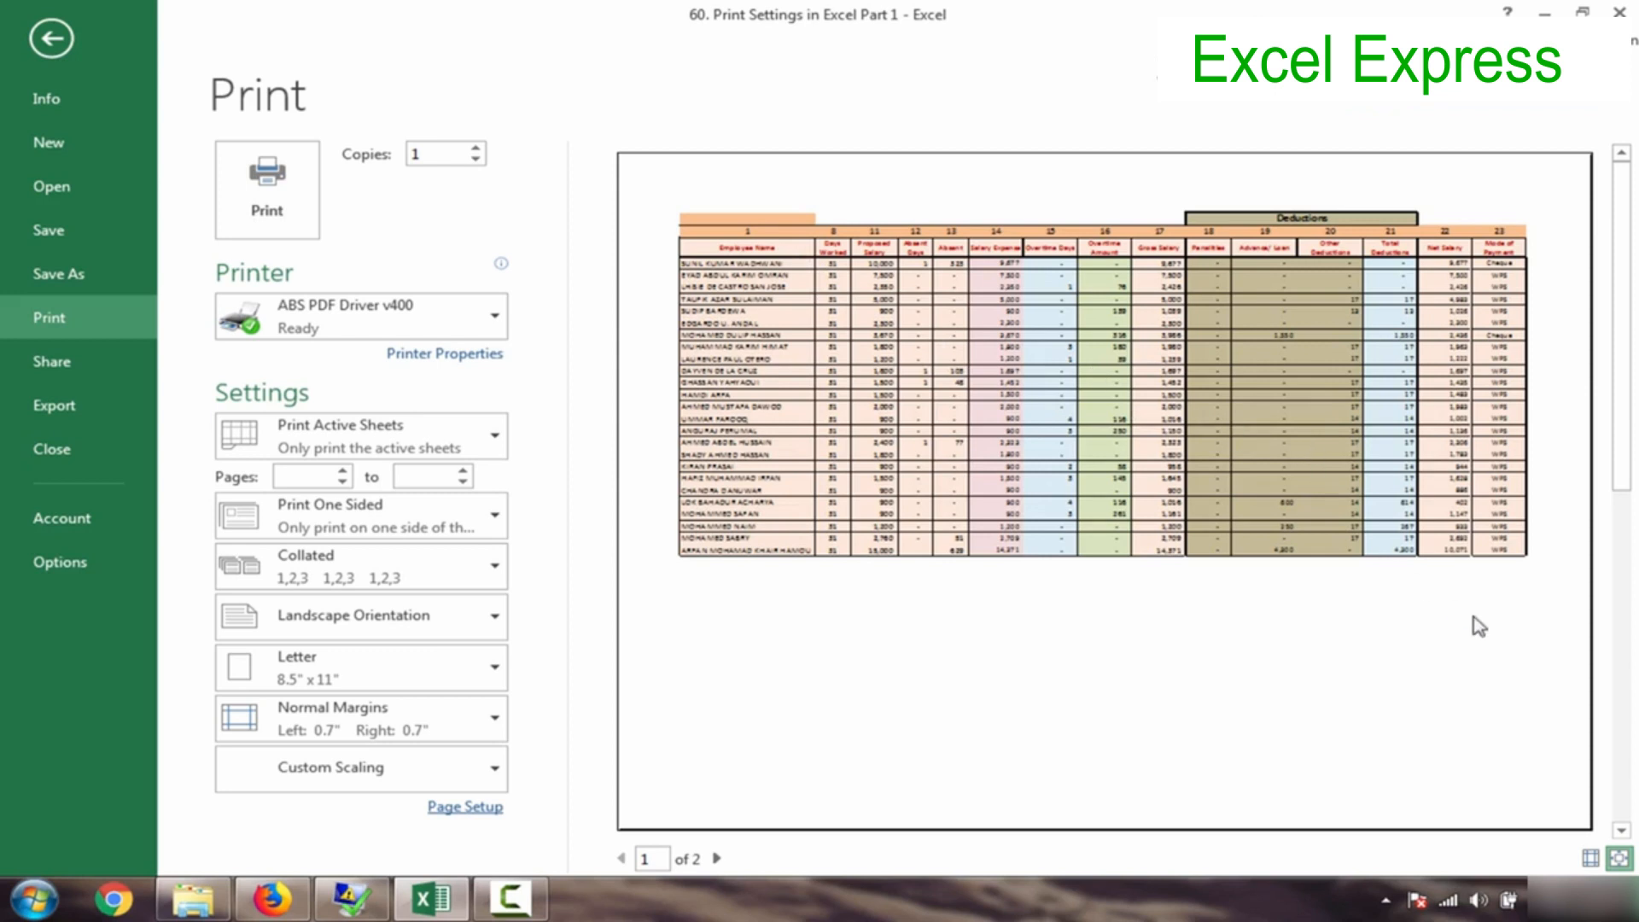
- With margin handles shown in the print preview, narrow the Employee Name column, reduce the left margin to 0.24", and raise the top margin to the header line
click(1589, 858)
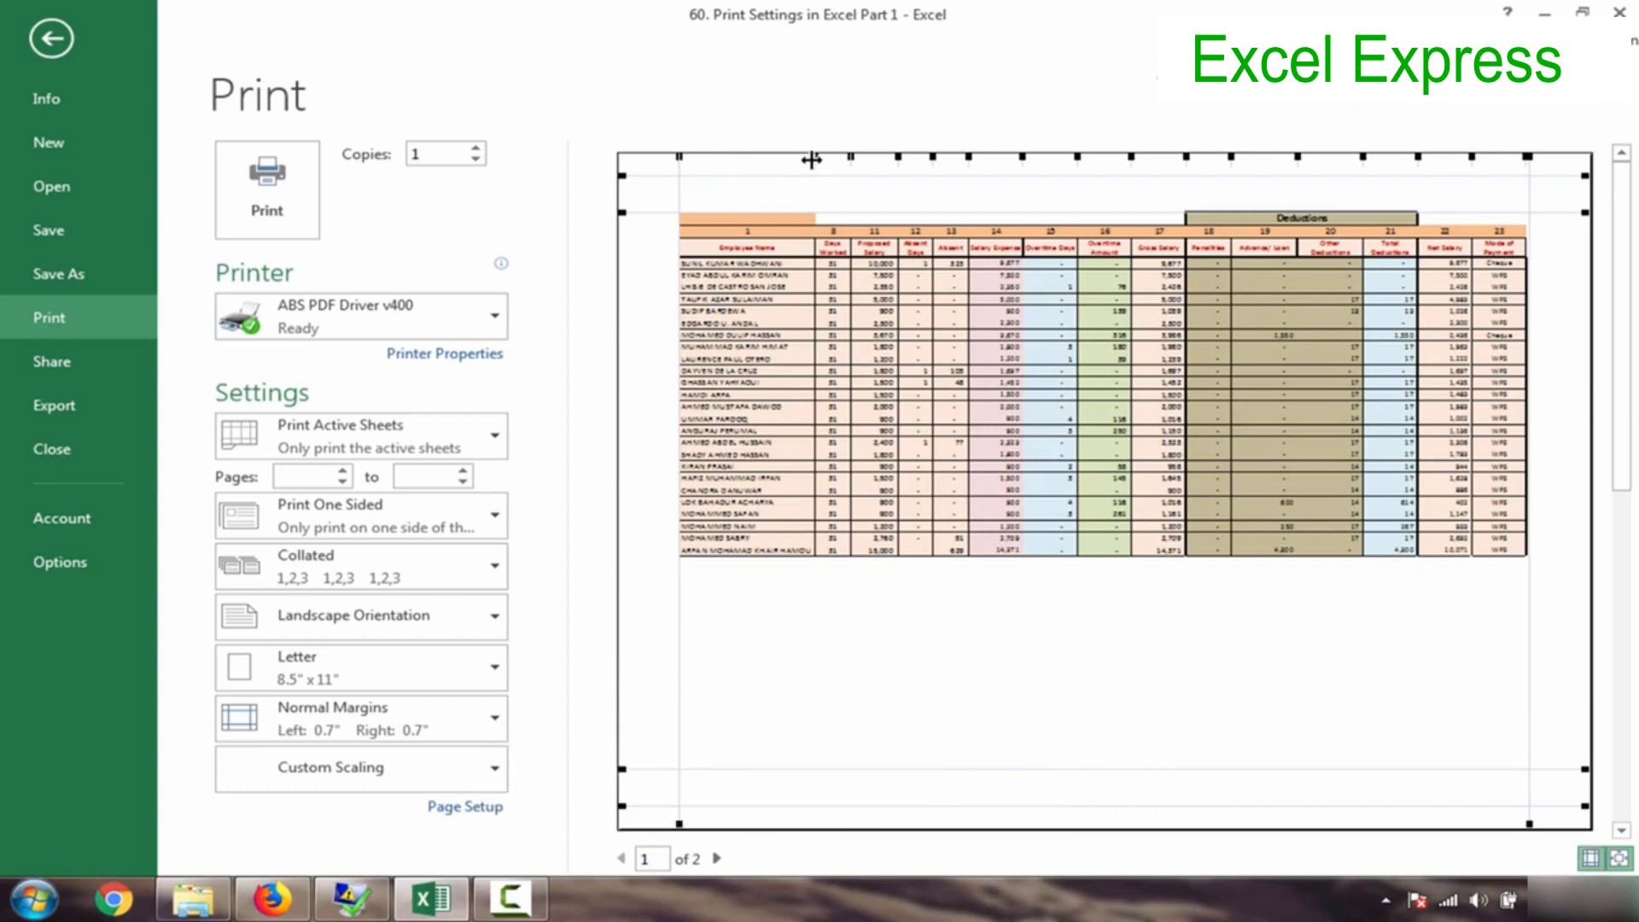
drag(811, 159, 794, 157)
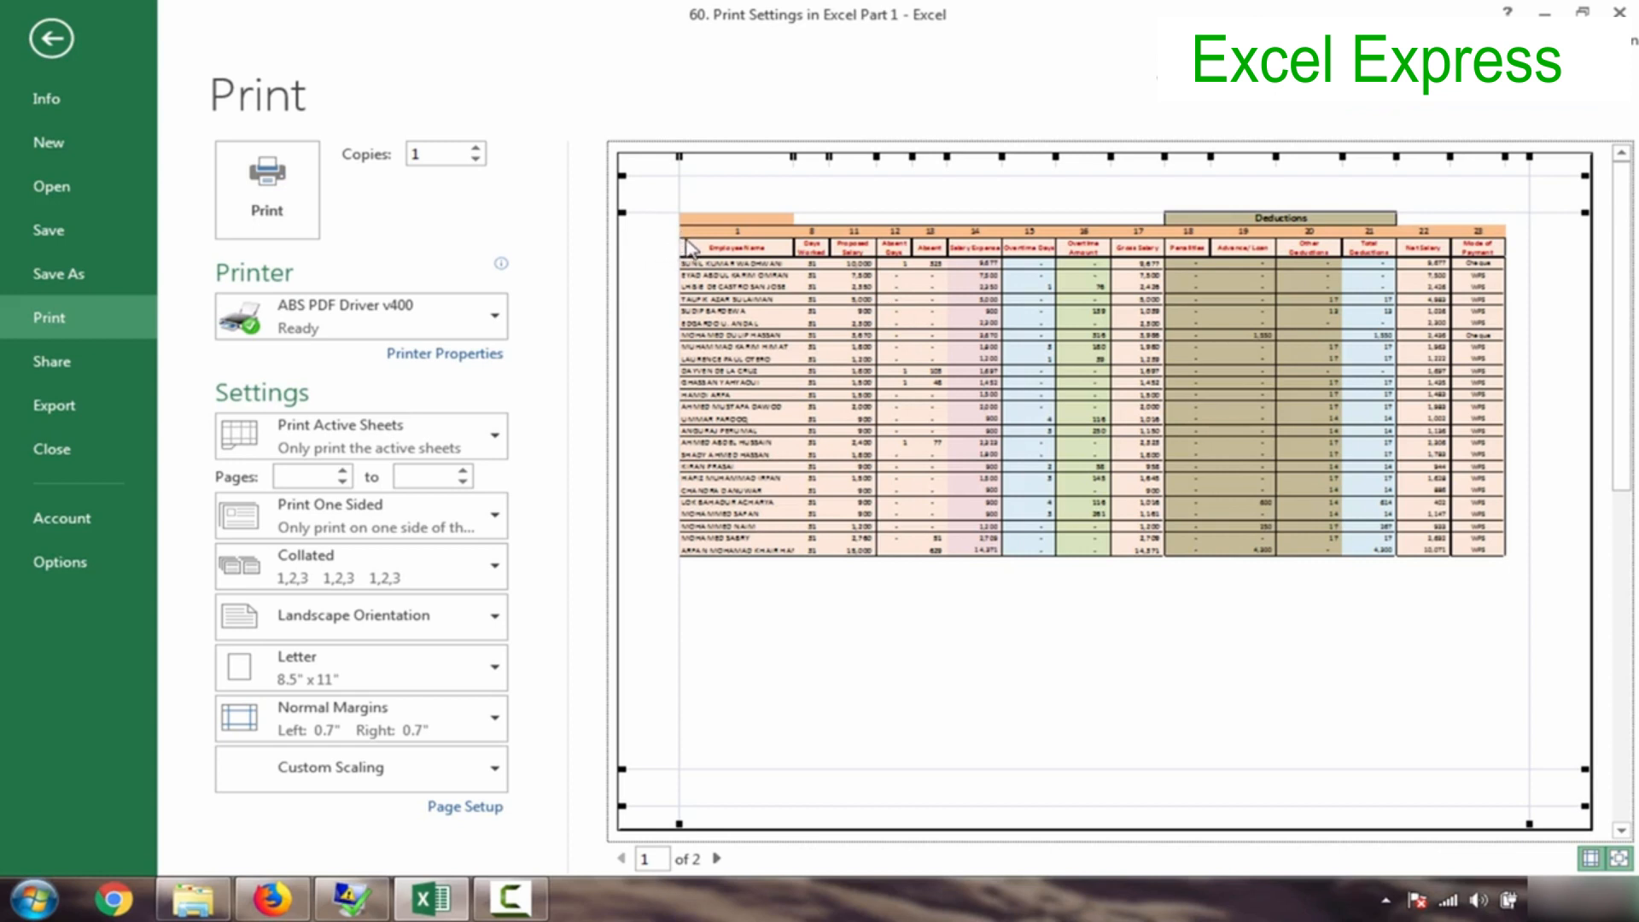
drag(680, 158, 617, 167)
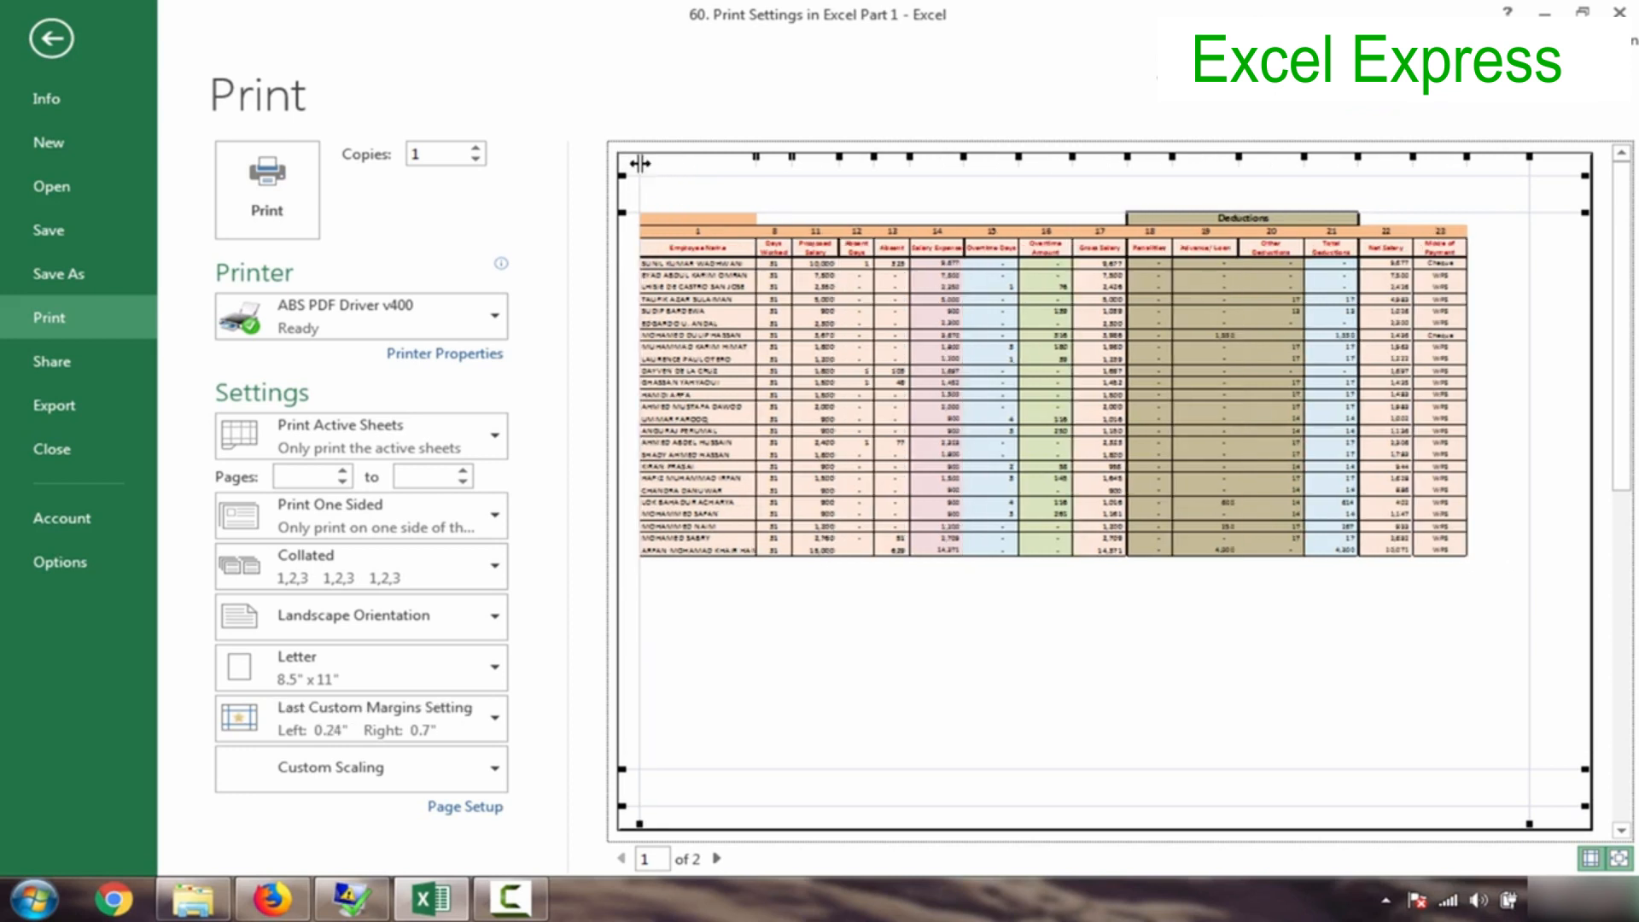
drag(756, 157, 750, 157)
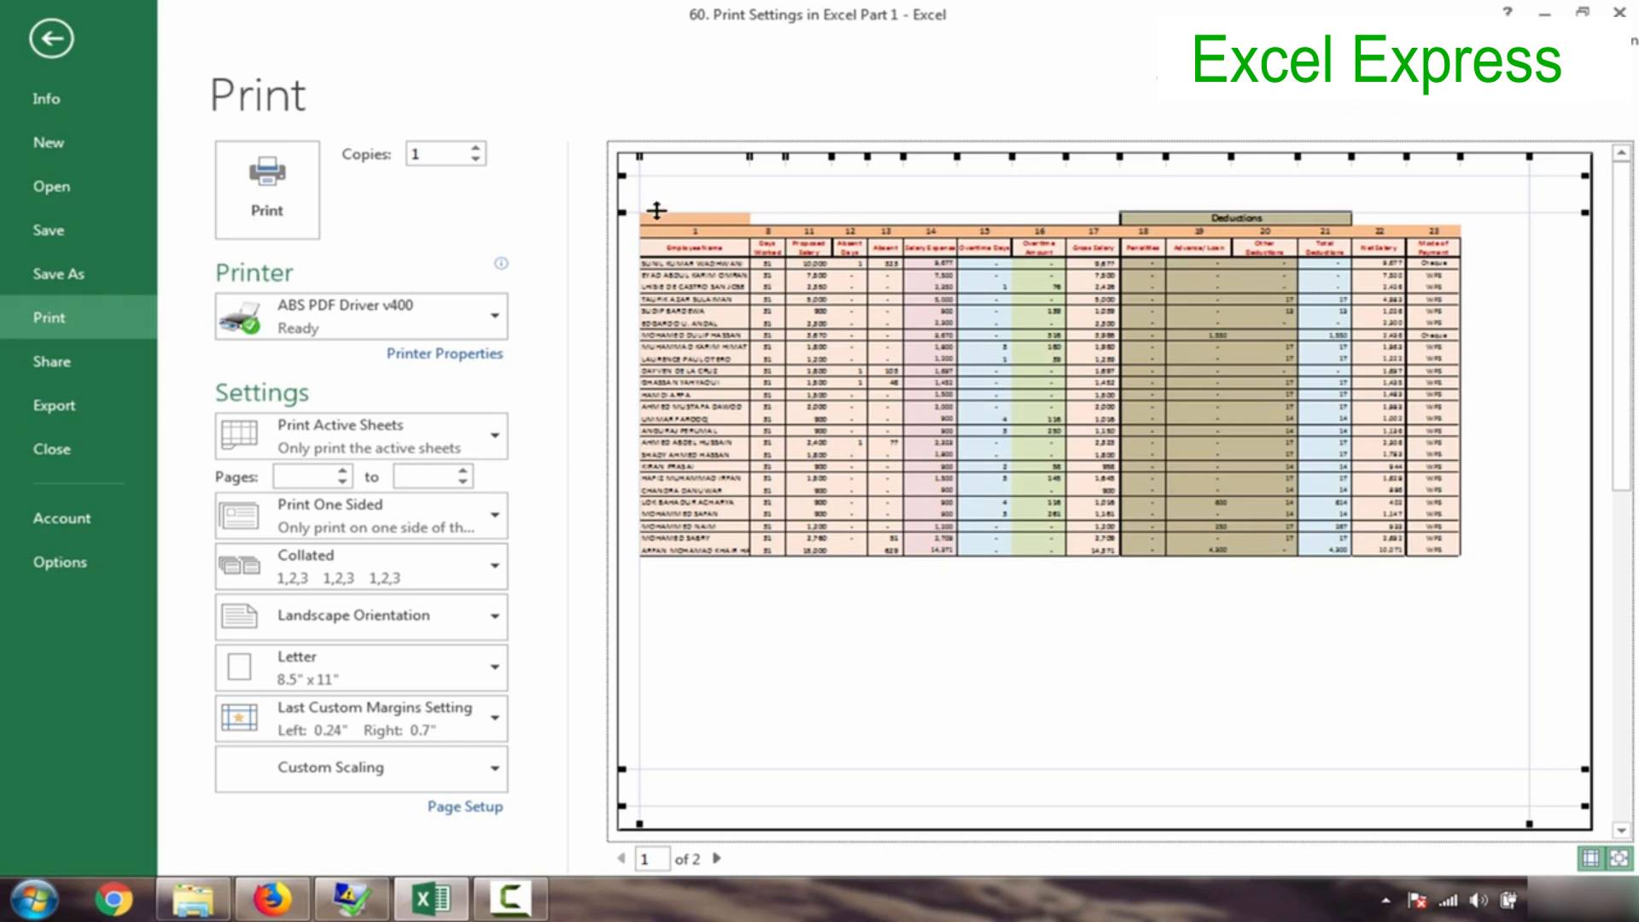
drag(656, 210, 657, 174)
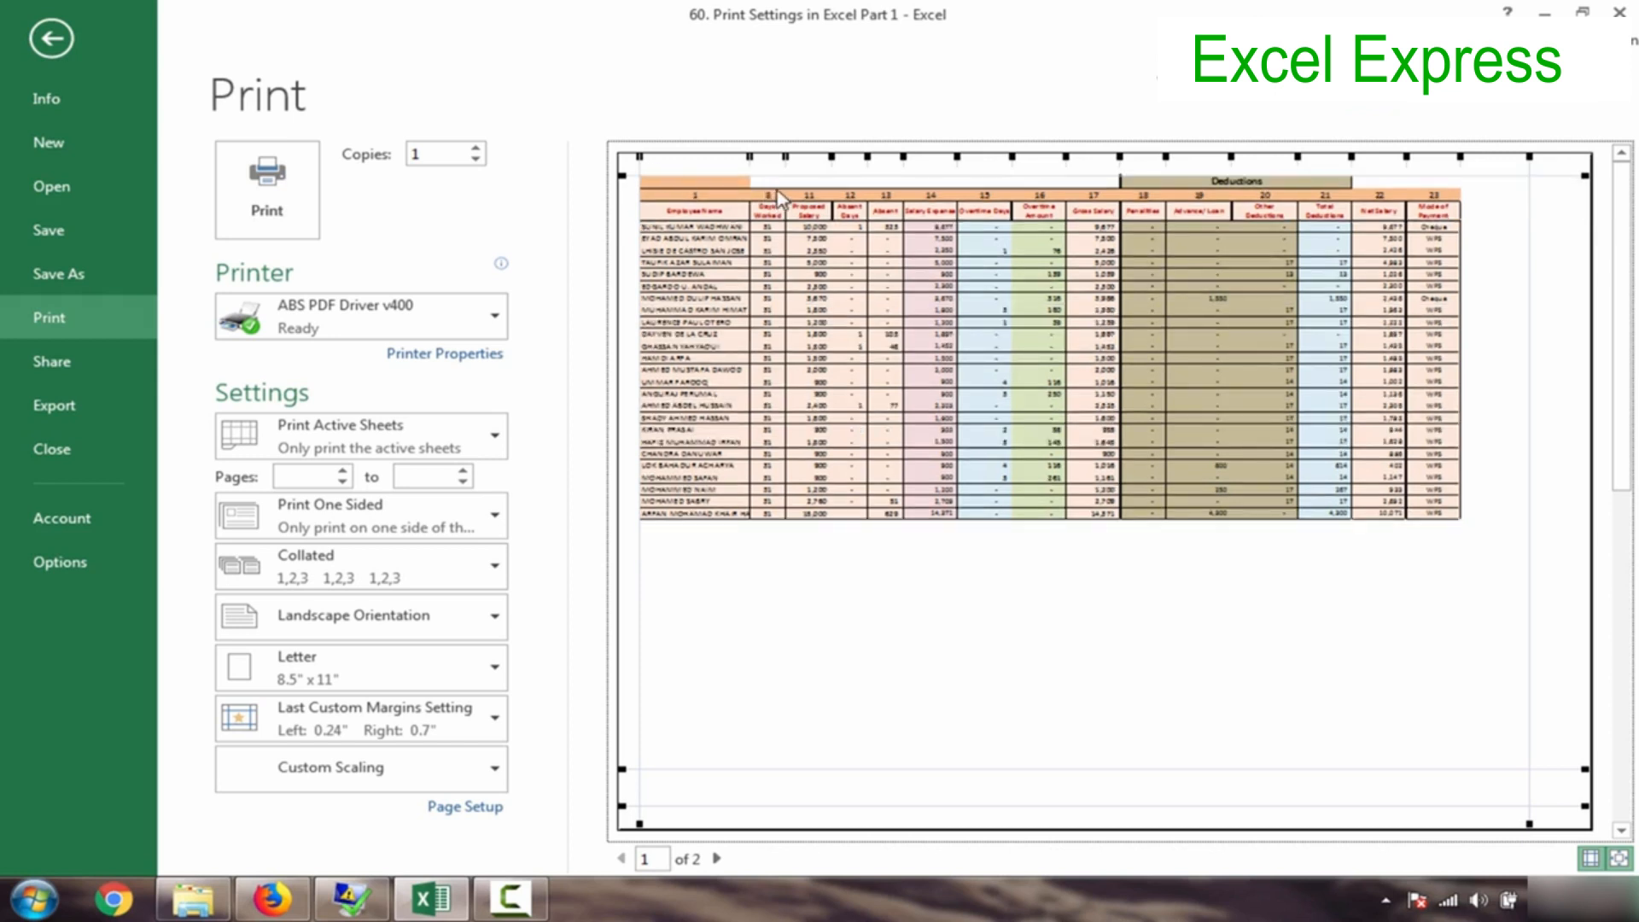
- Resize the columns from Days Worked through Mode of Payment in the print preview so they fit their contents more tightly
drag(786, 158, 902, 158)
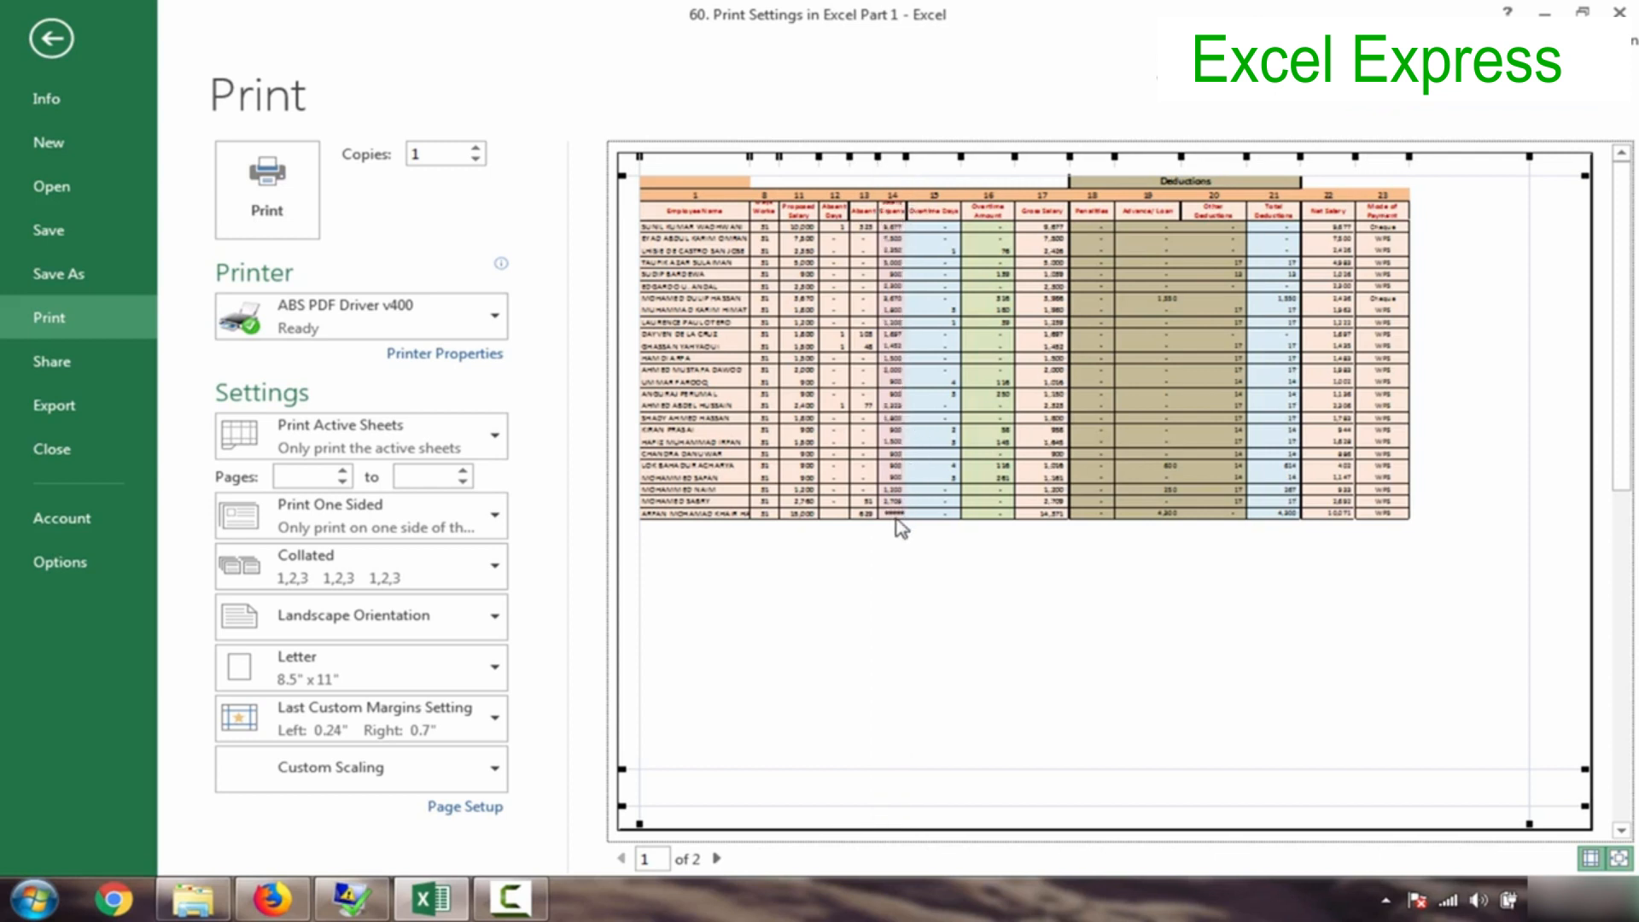
drag(907, 157, 919, 157)
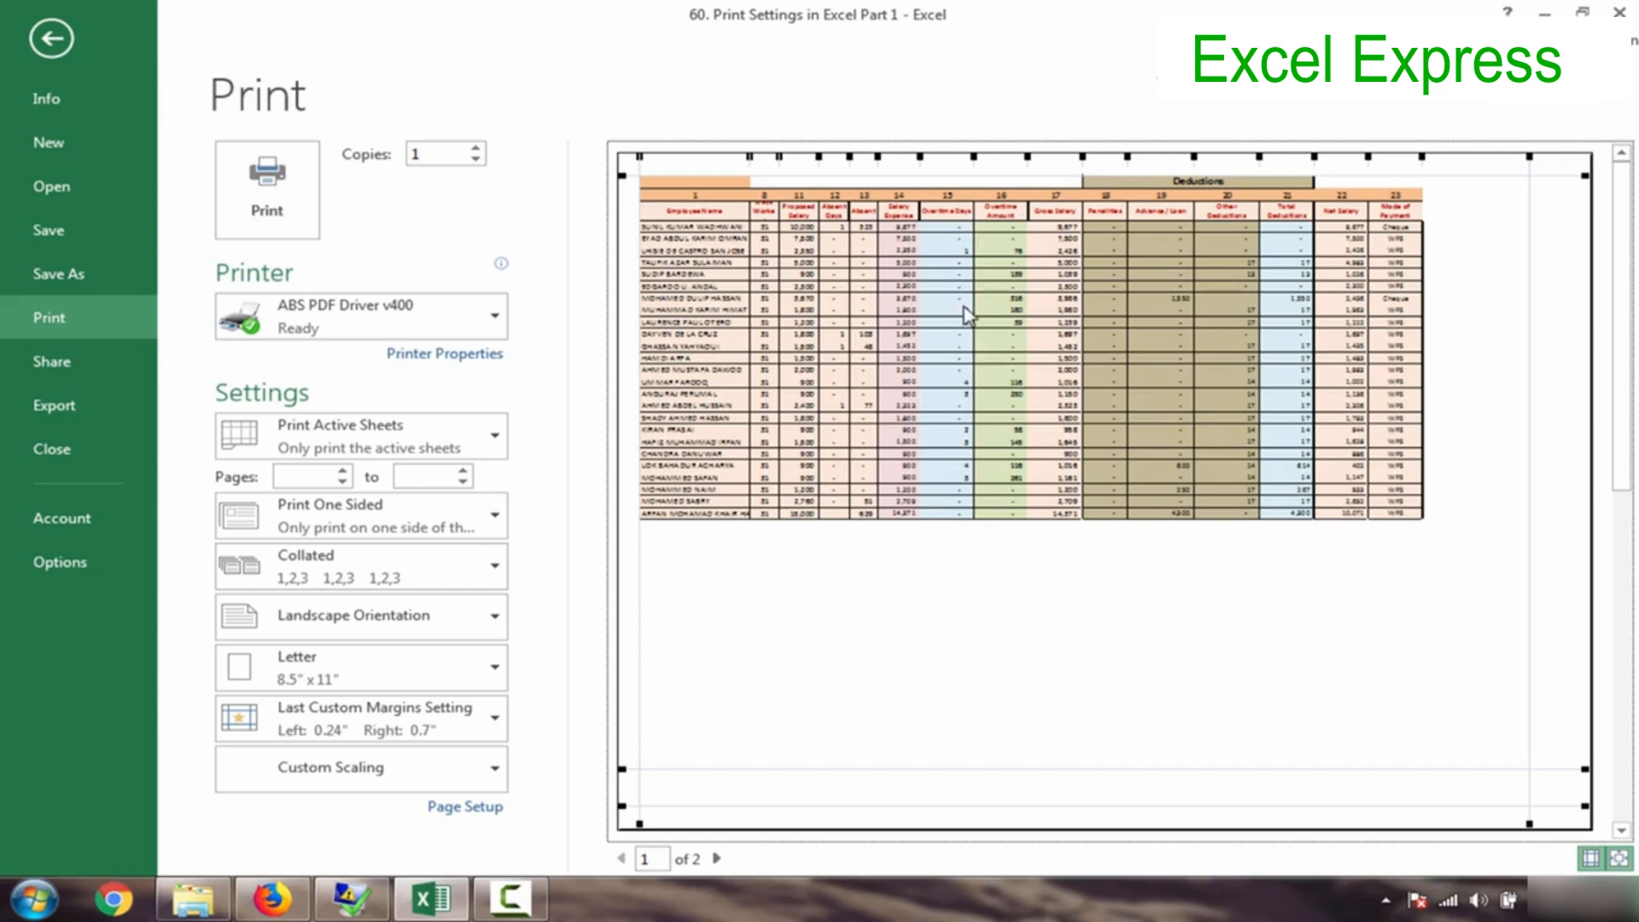
drag(974, 157, 960, 158)
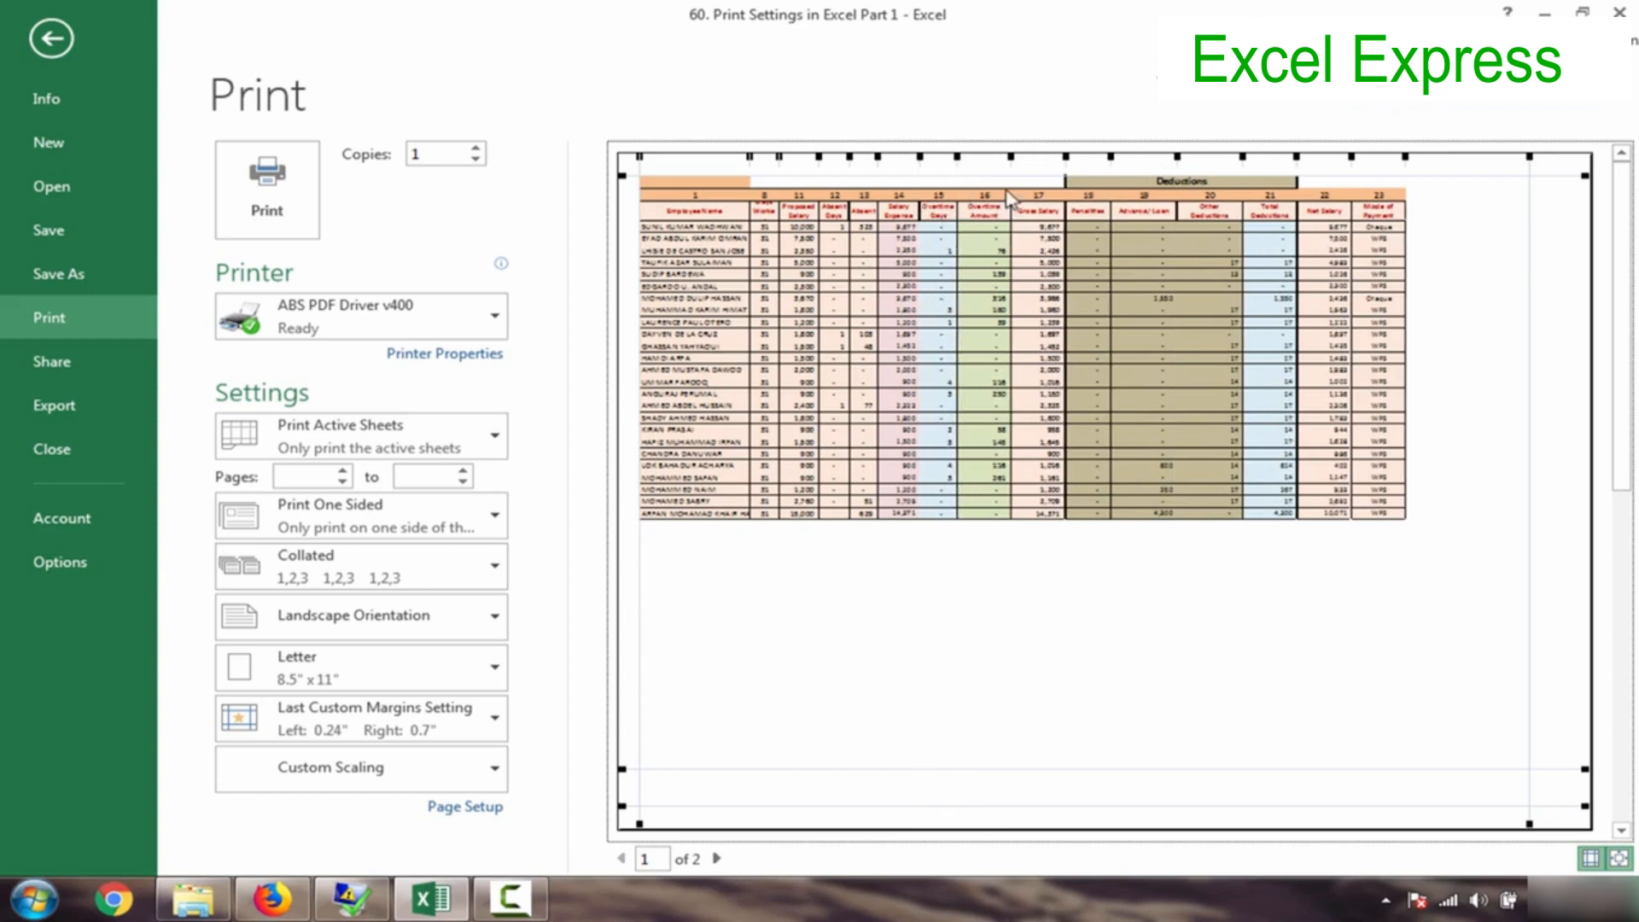
mouse_move(1010, 157)
mouse_down()
mouse_move(995, 160)
mouse_move(1037, 159)
mouse_move(1023, 160)
mouse_up()
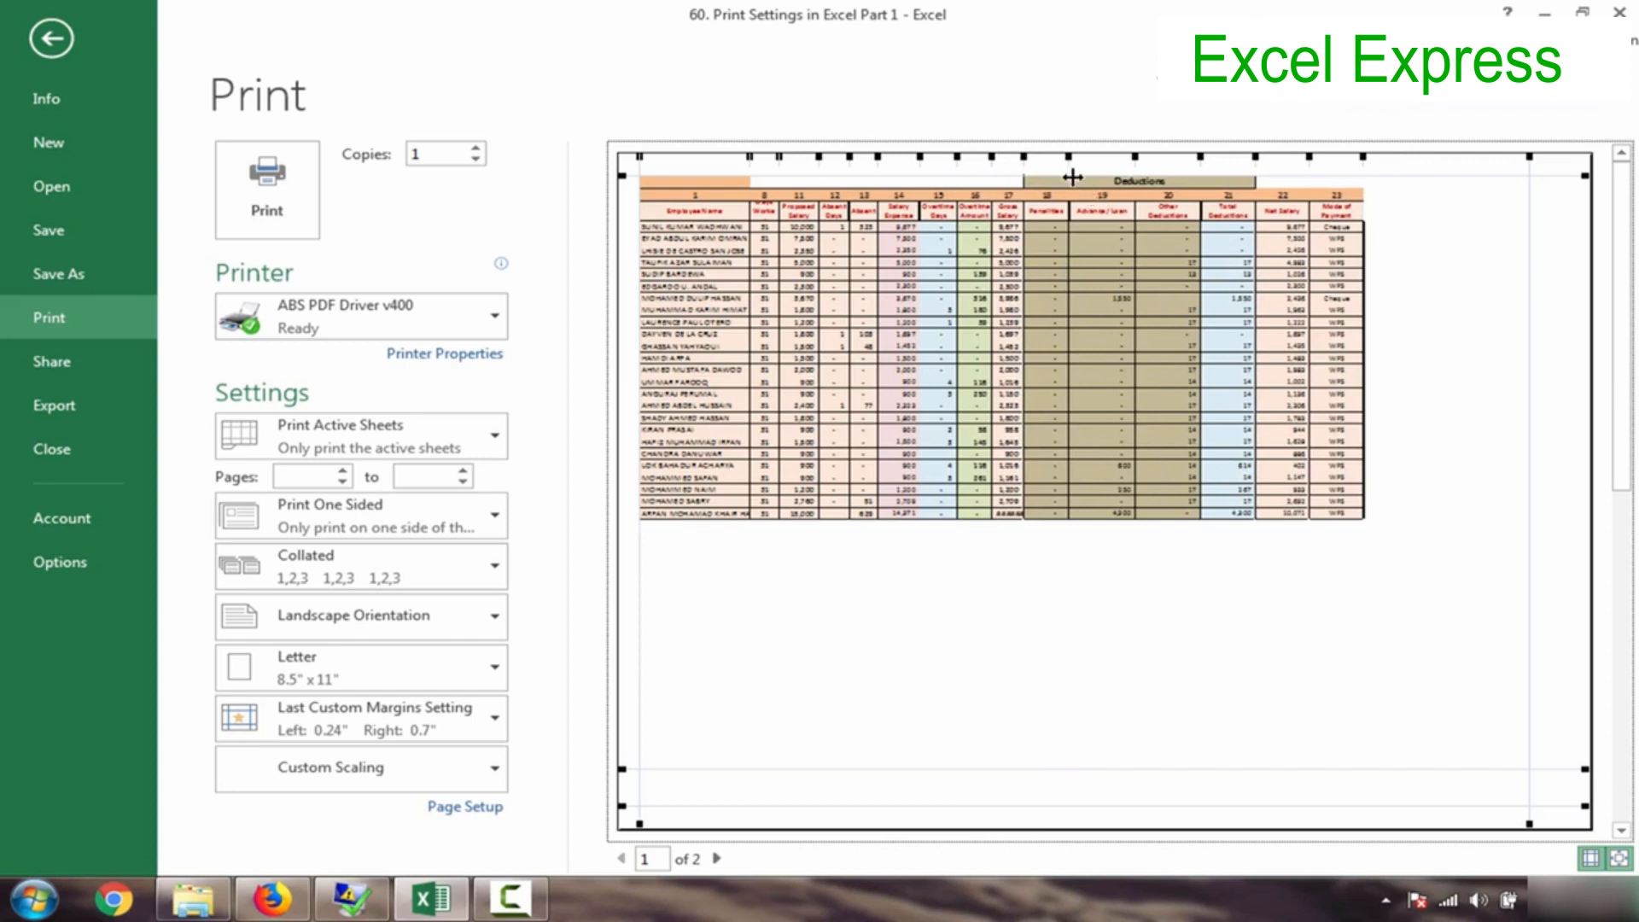
drag(1066, 160, 1098, 157)
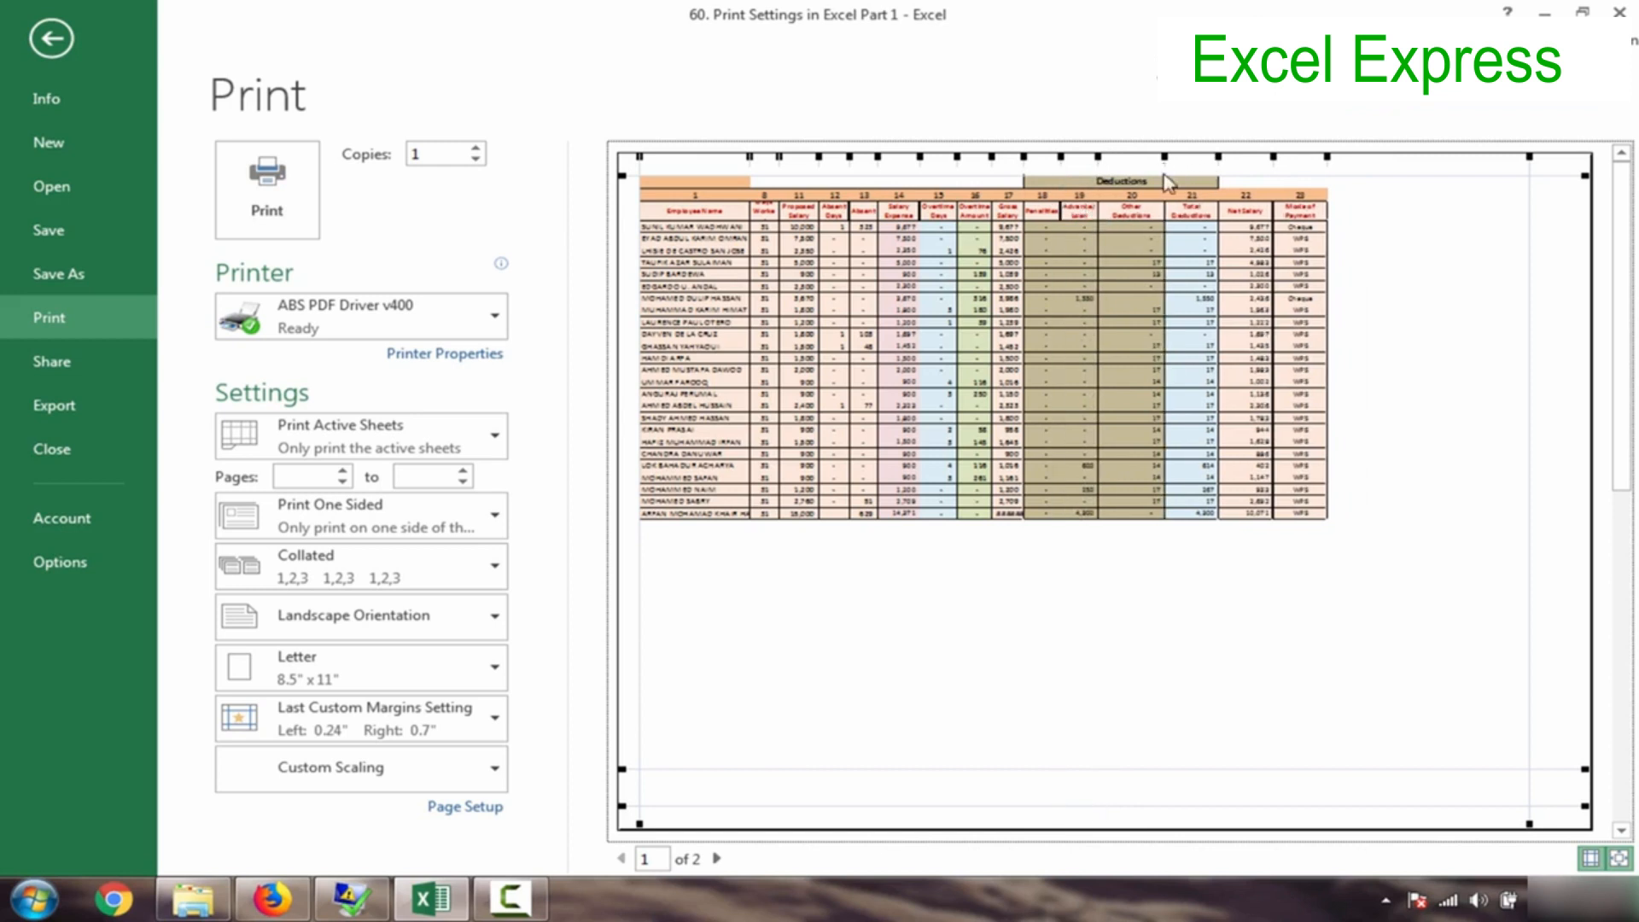
drag(1165, 156, 1264, 160)
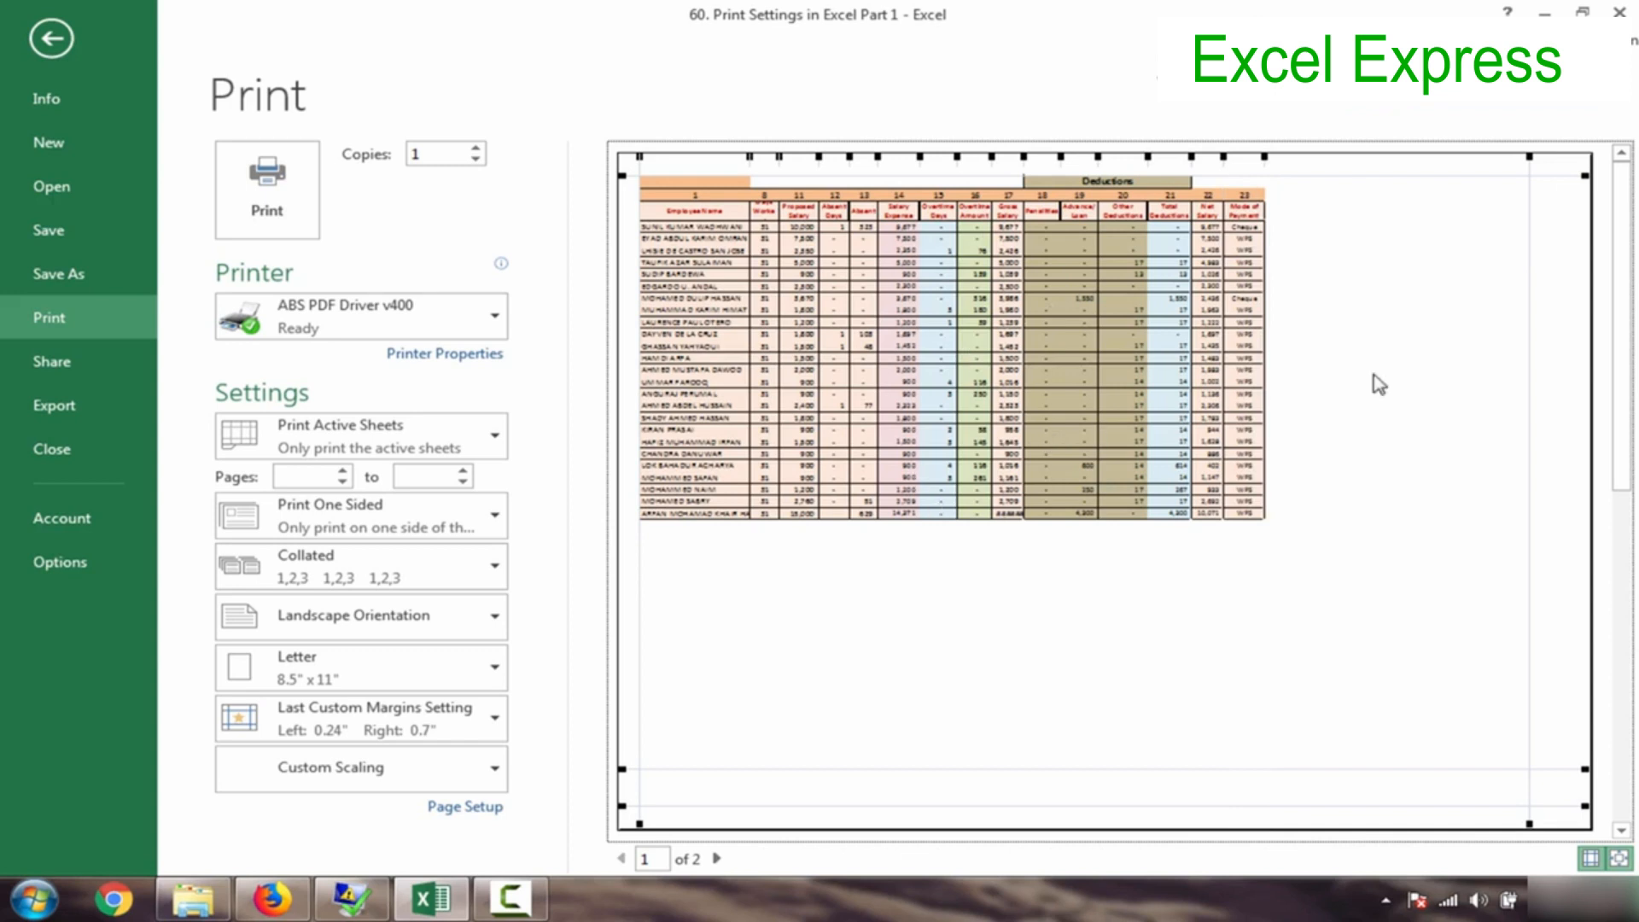
- Reduce the right margin to 0.24" and lower the bottom margin to the footer line in the print preview
drag(1529, 341, 1570, 341)
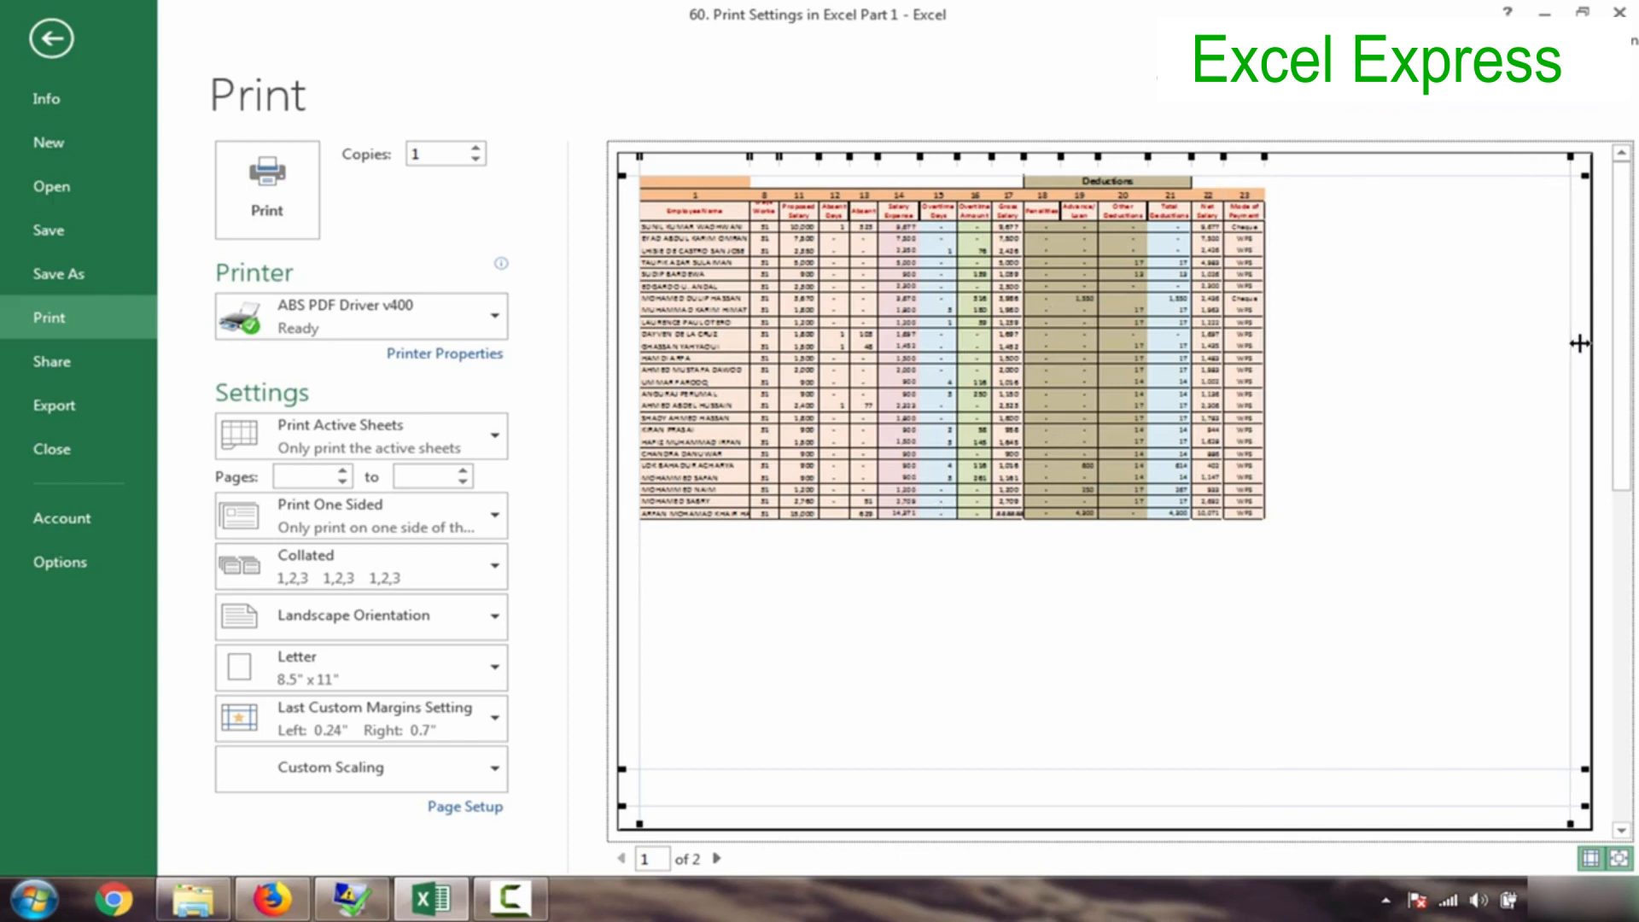
drag(1225, 768, 1236, 815)
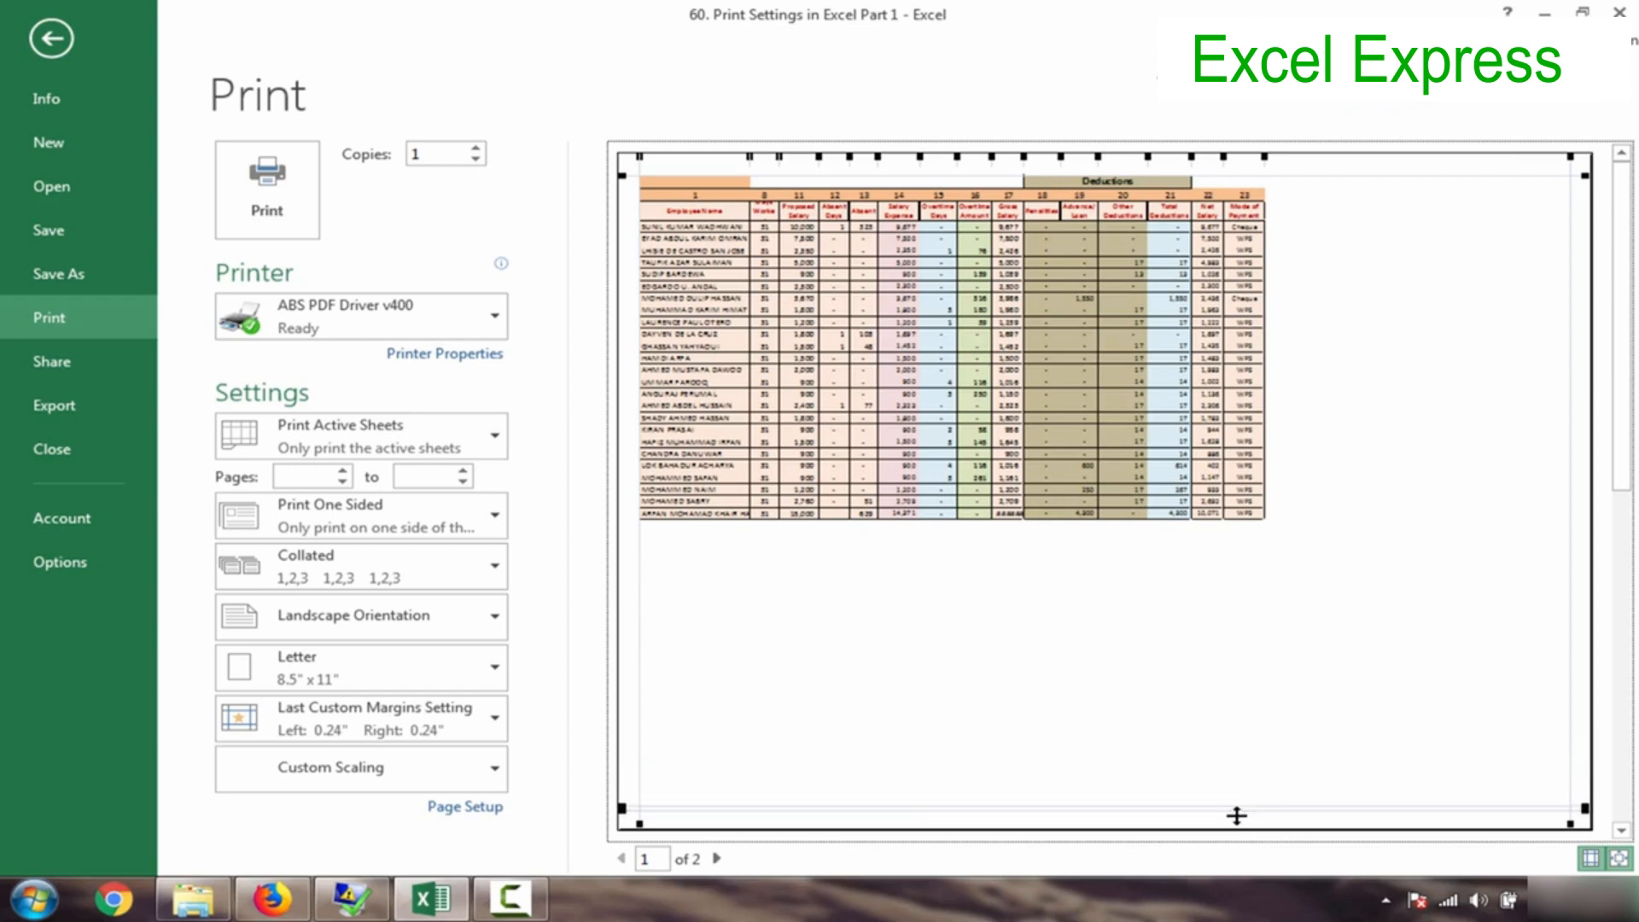
- Raise the print scaling to 90% of normal size
click(469, 806)
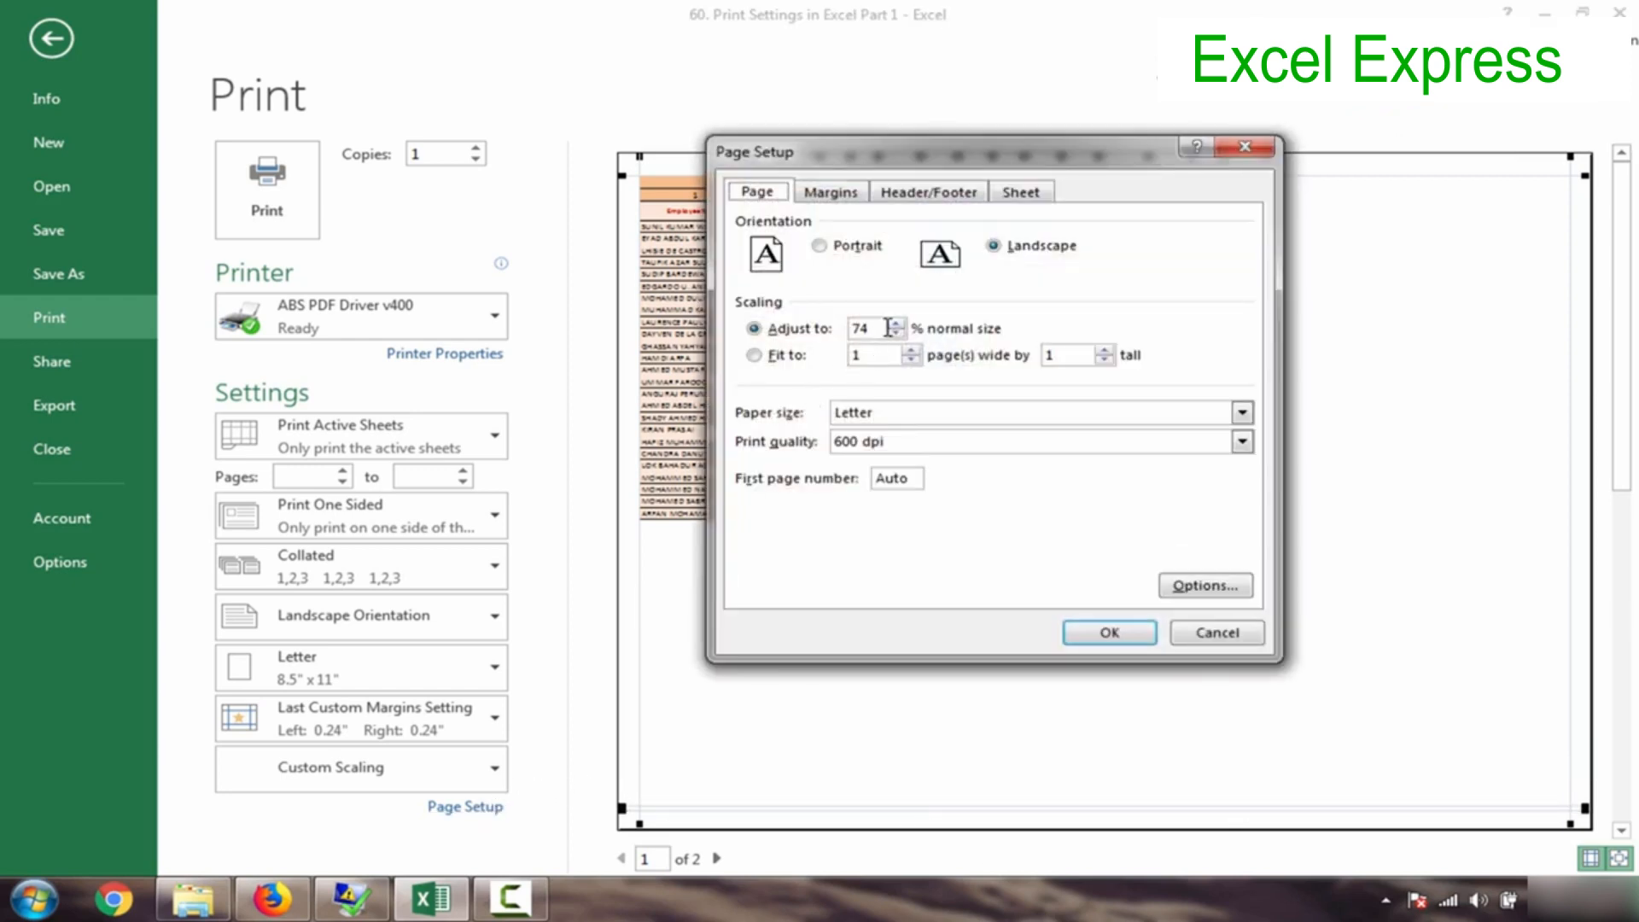
click(895, 324)
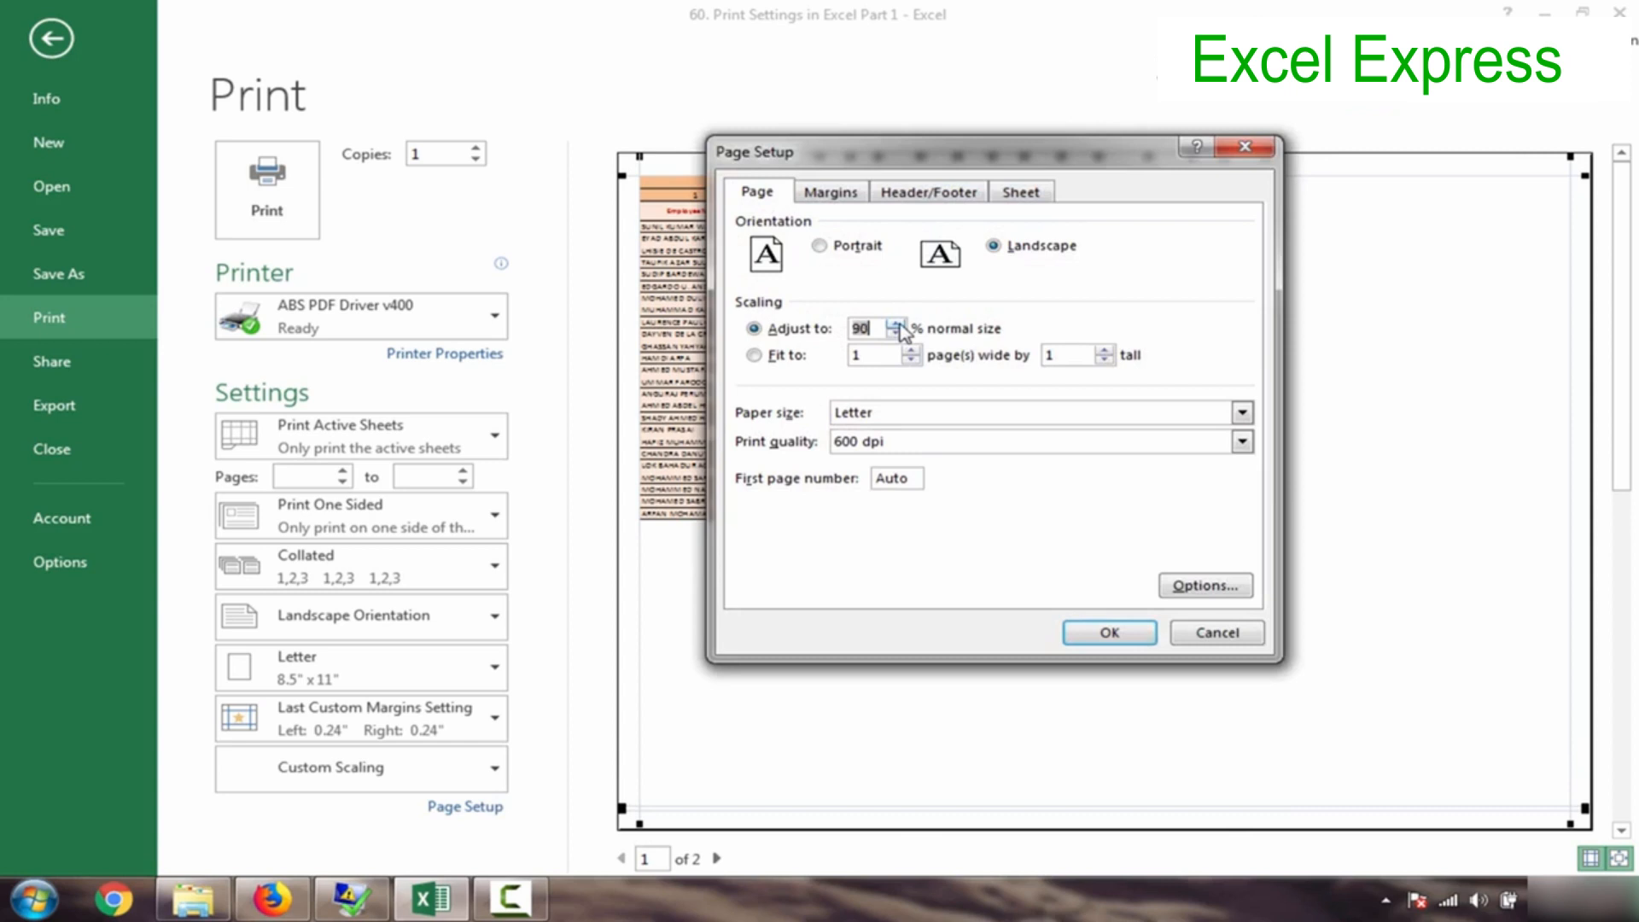
click(1109, 632)
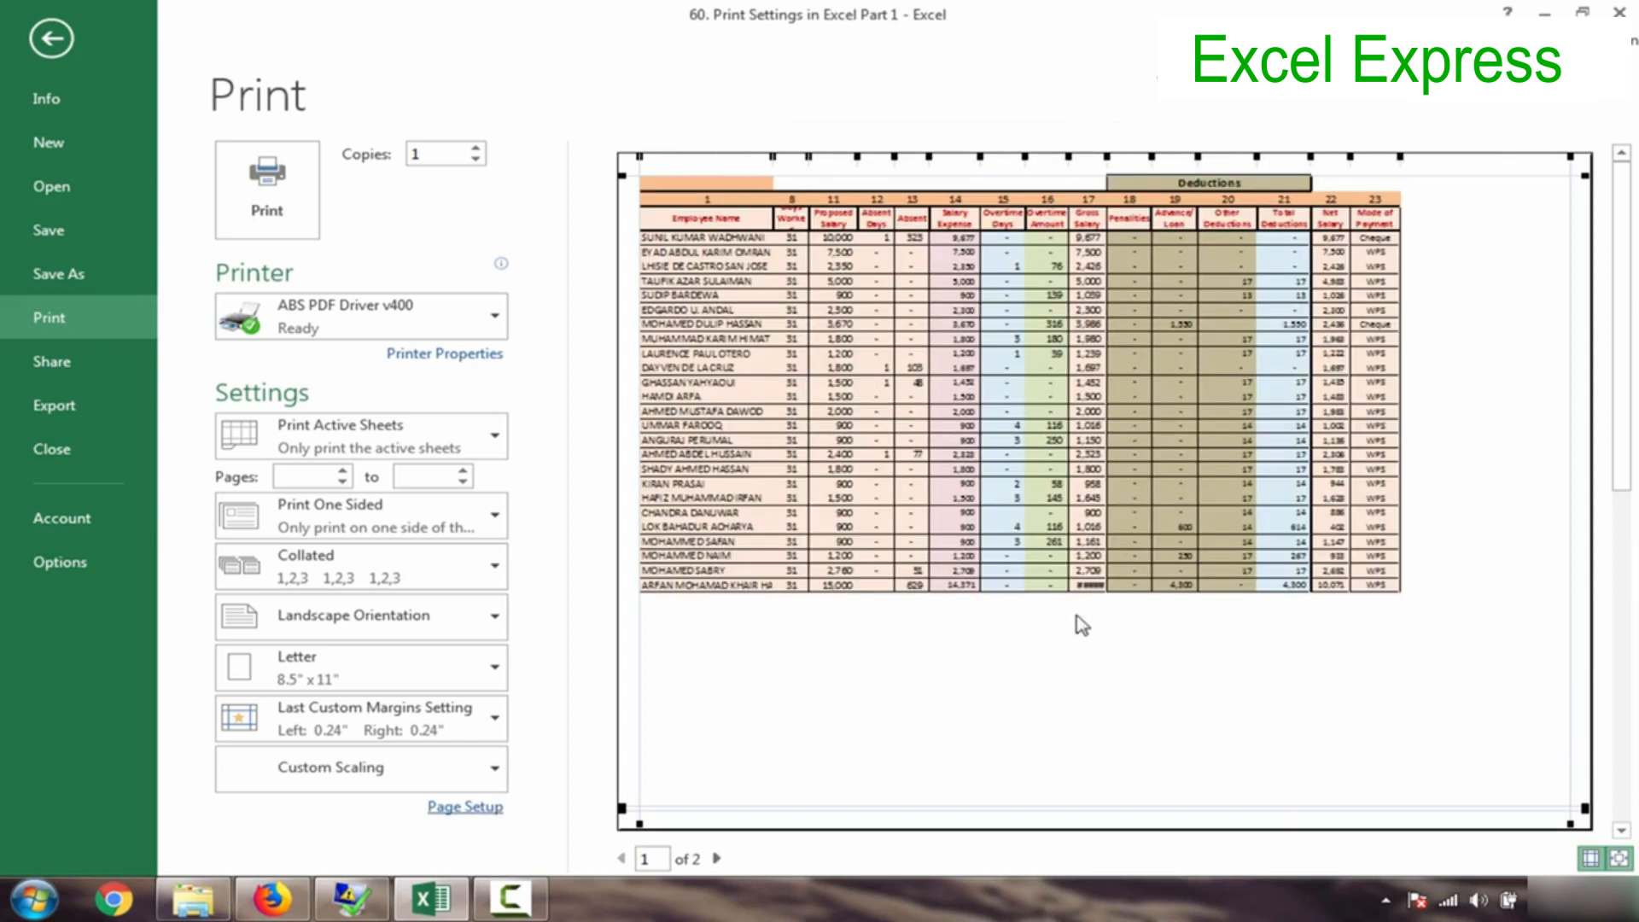
- Raise the print scaling to 100% of normal size
click(465, 808)
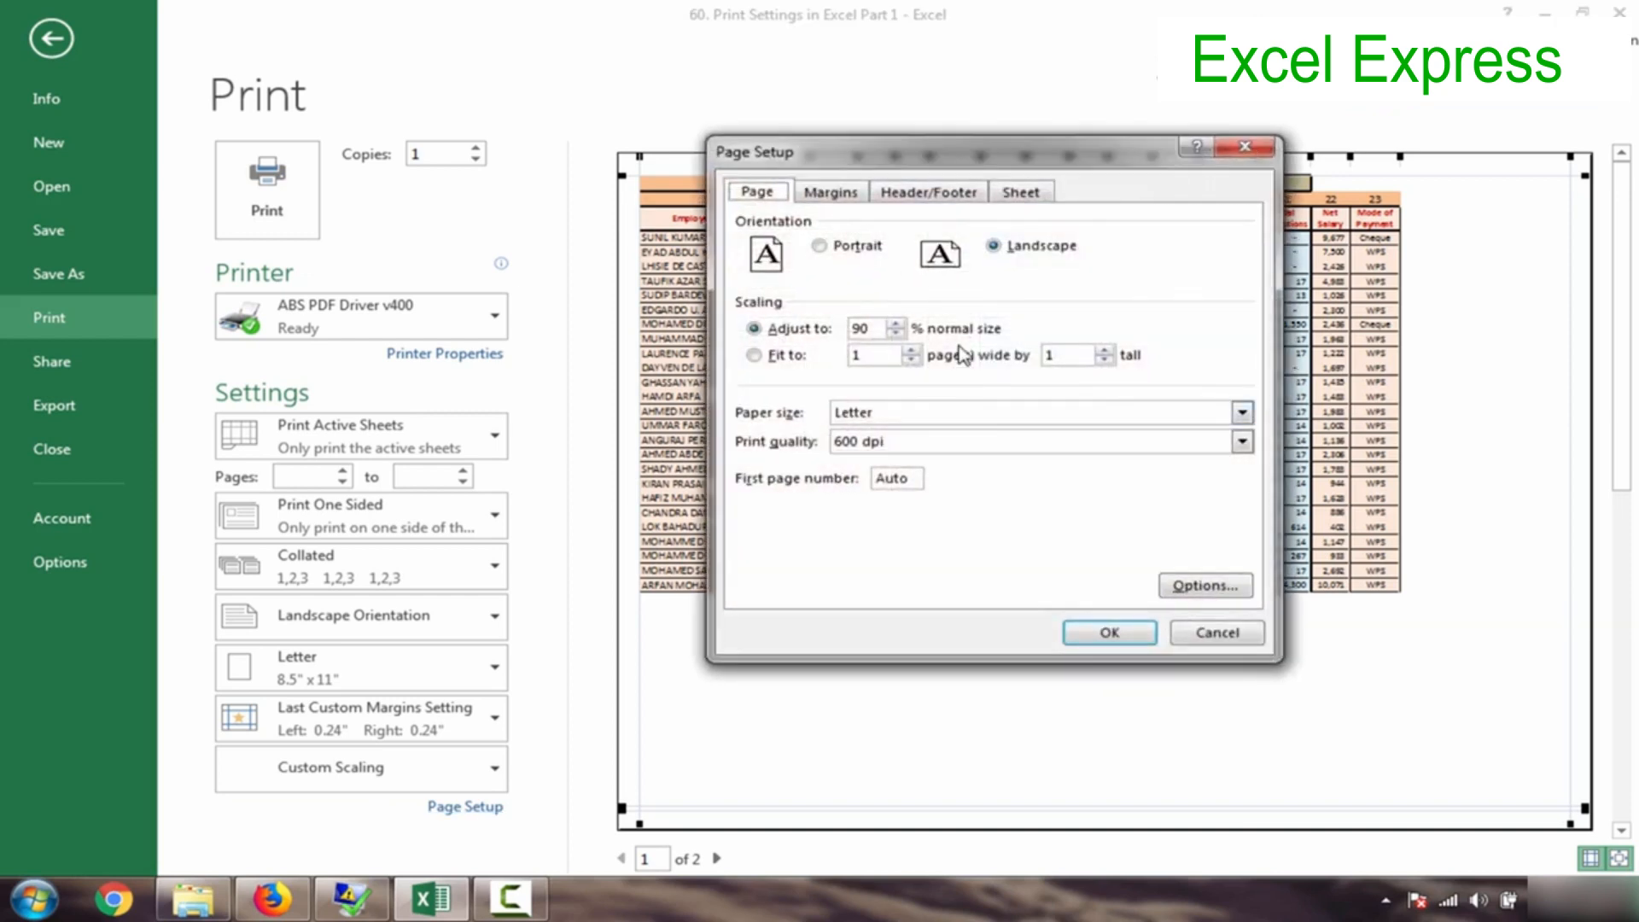
click(894, 324)
click(894, 324)
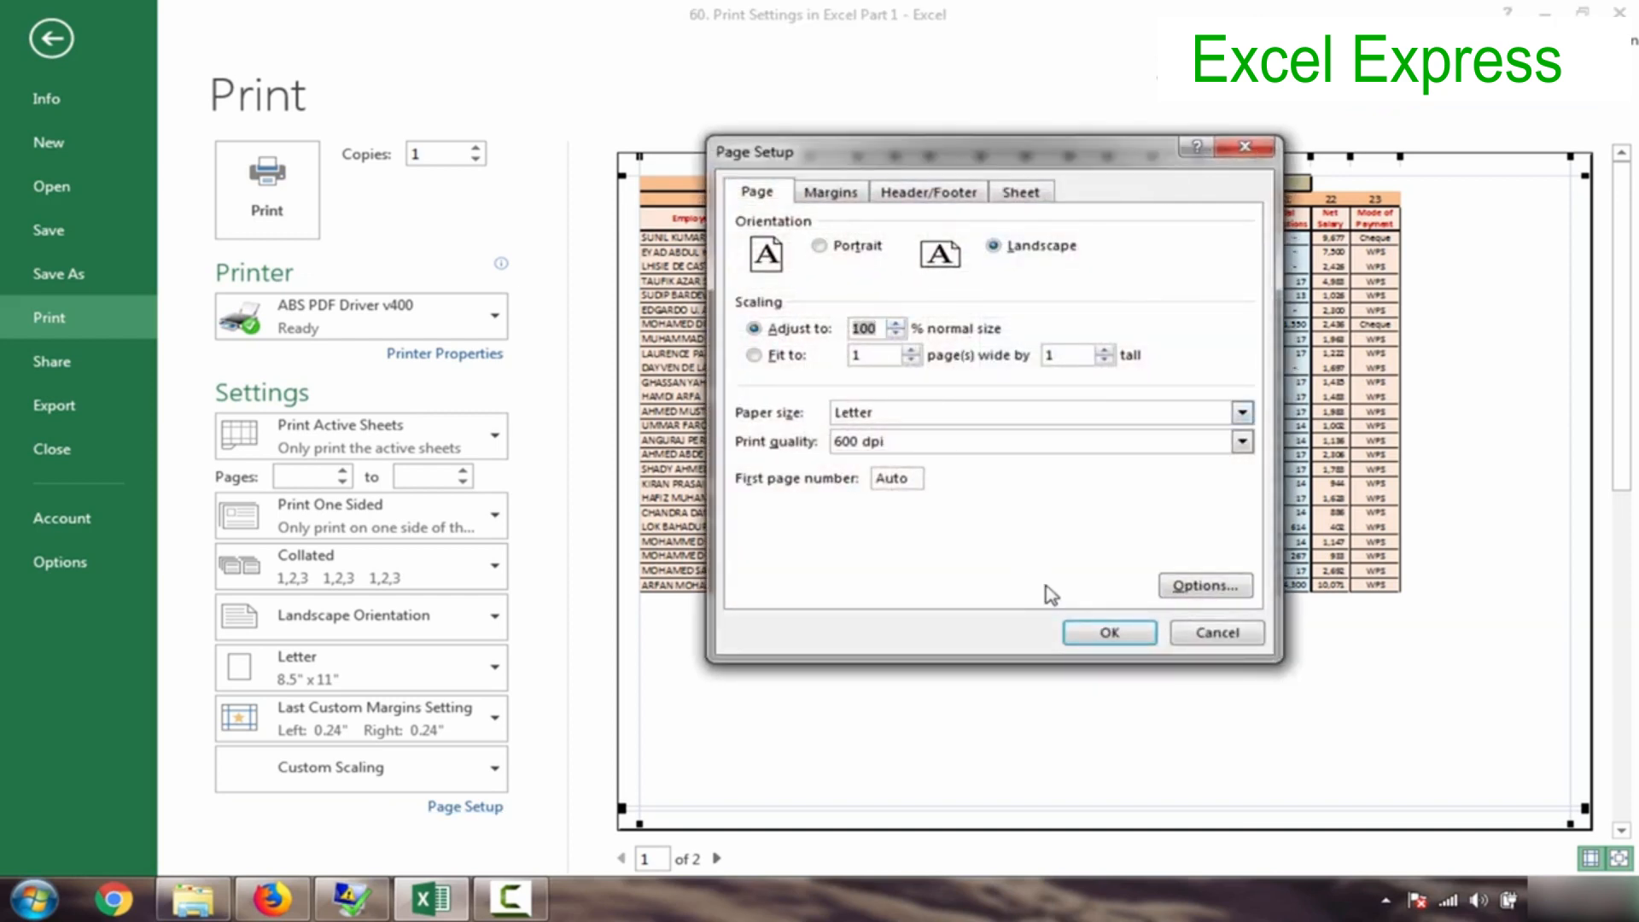
click(1120, 634)
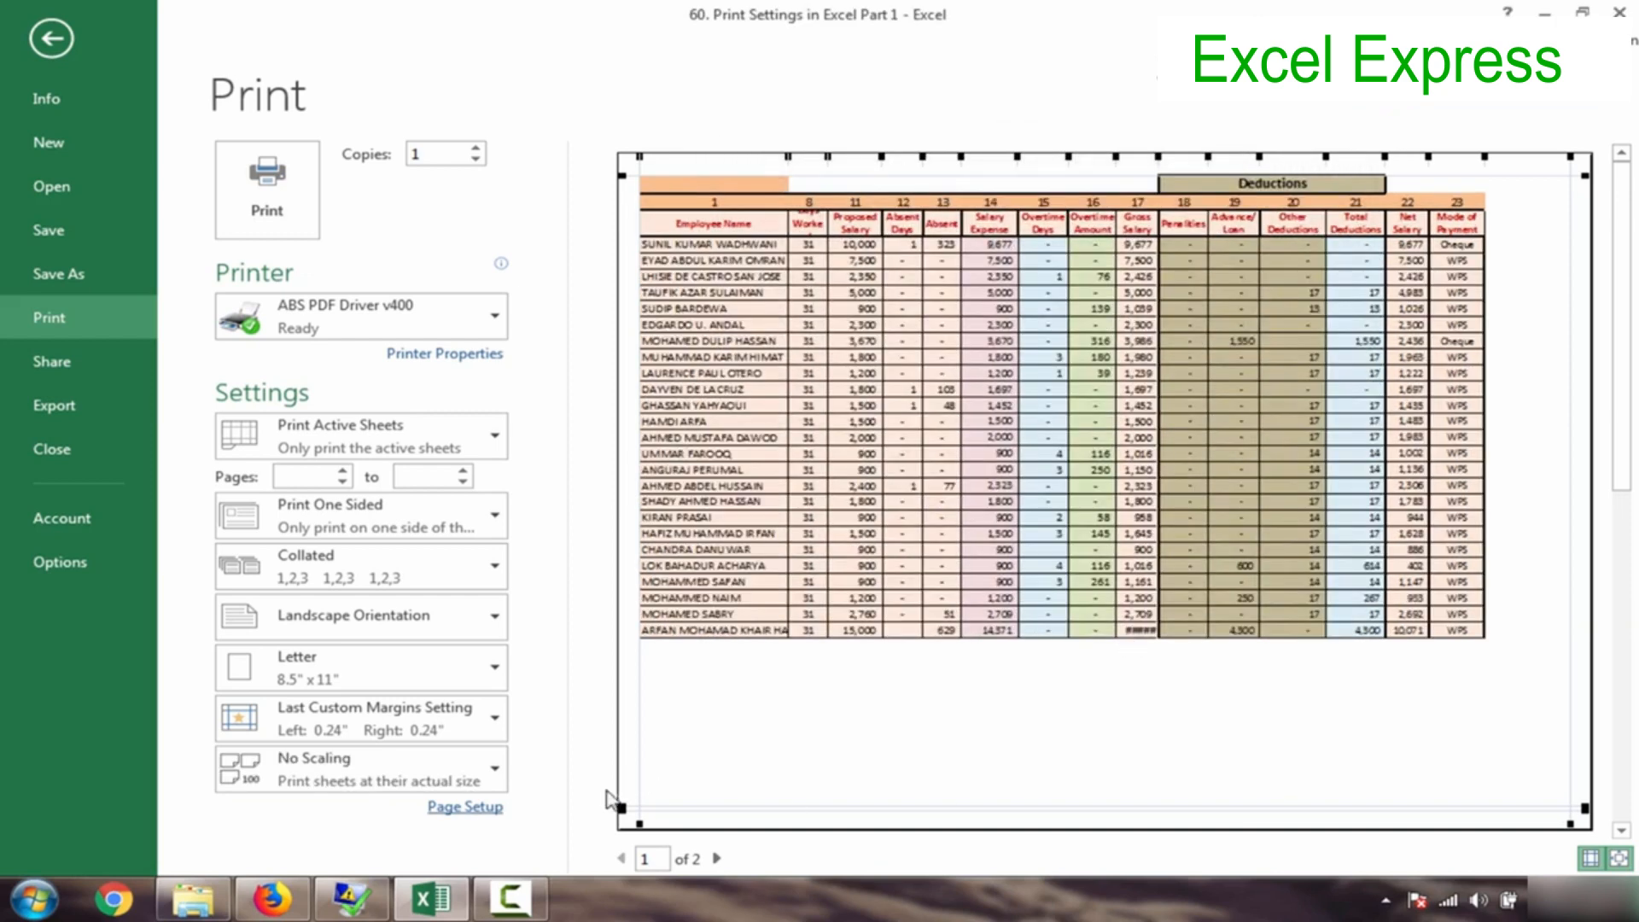
- Raise the print scaling to 110% of normal size and check the following preview pages for columns that spill over
click(467, 809)
click(895, 324)
click(896, 325)
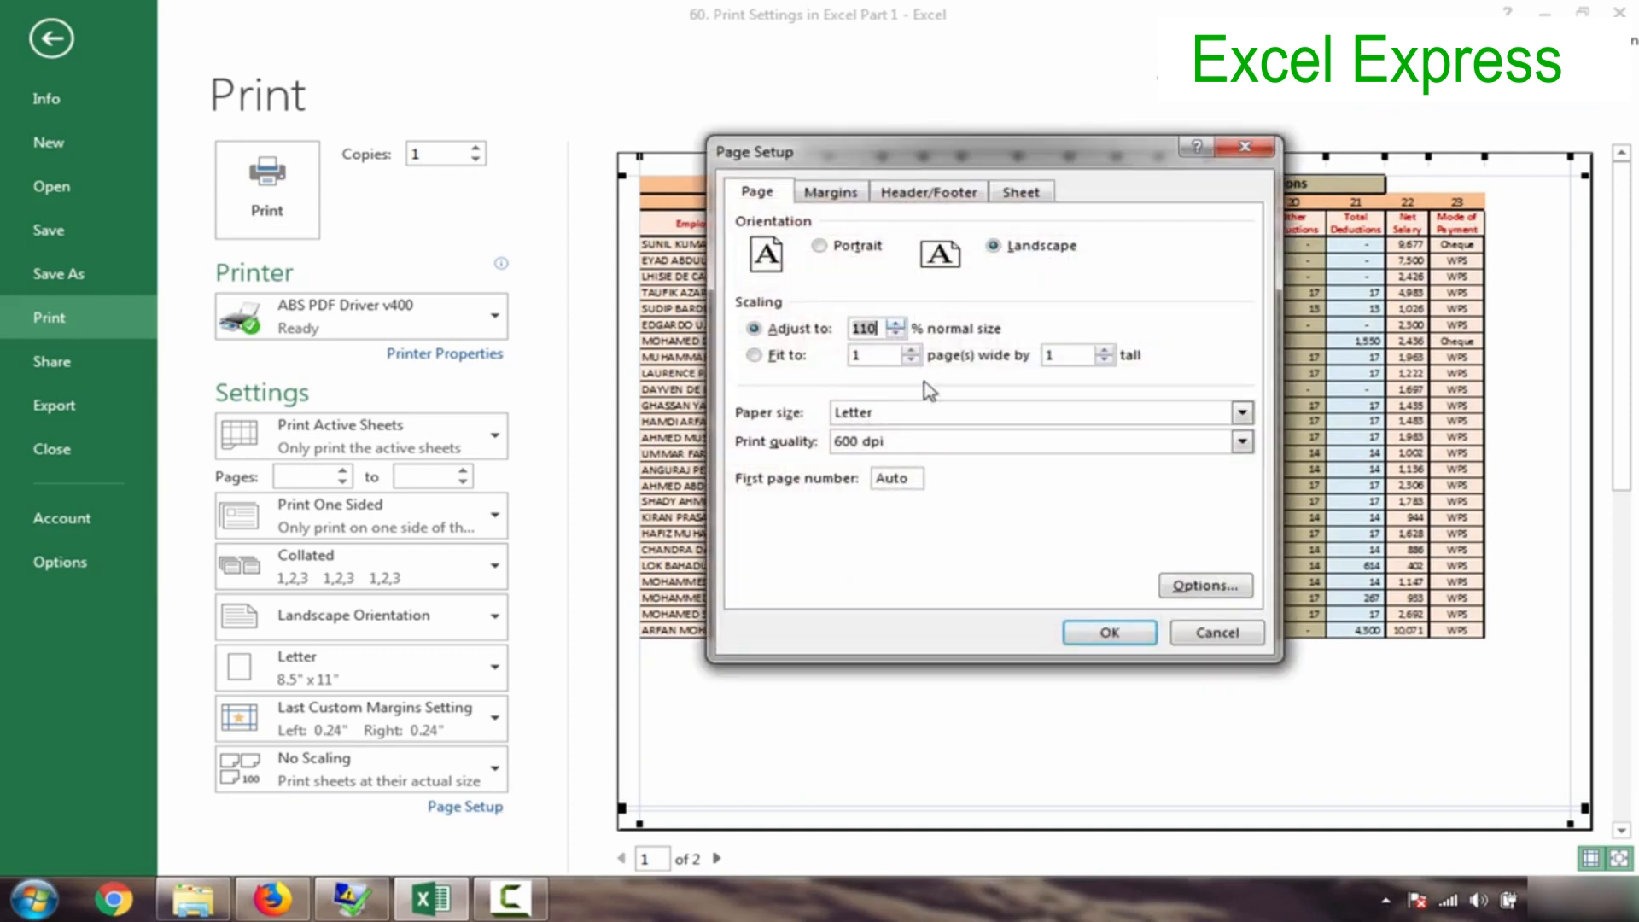
click(1106, 632)
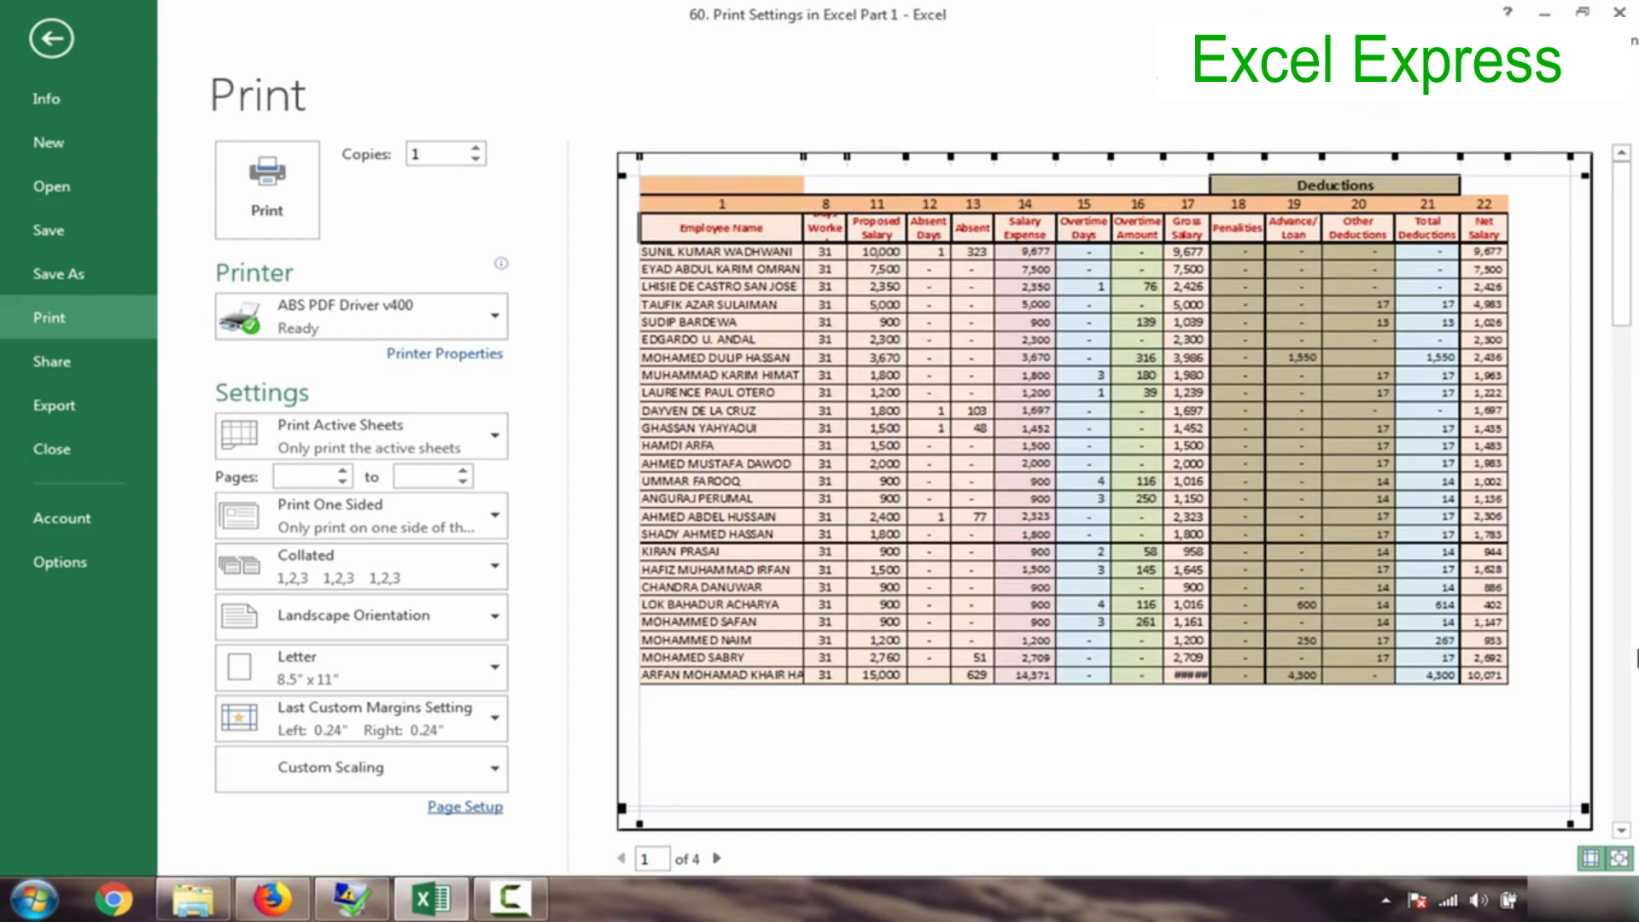
drag(1615, 264, 1635, 600)
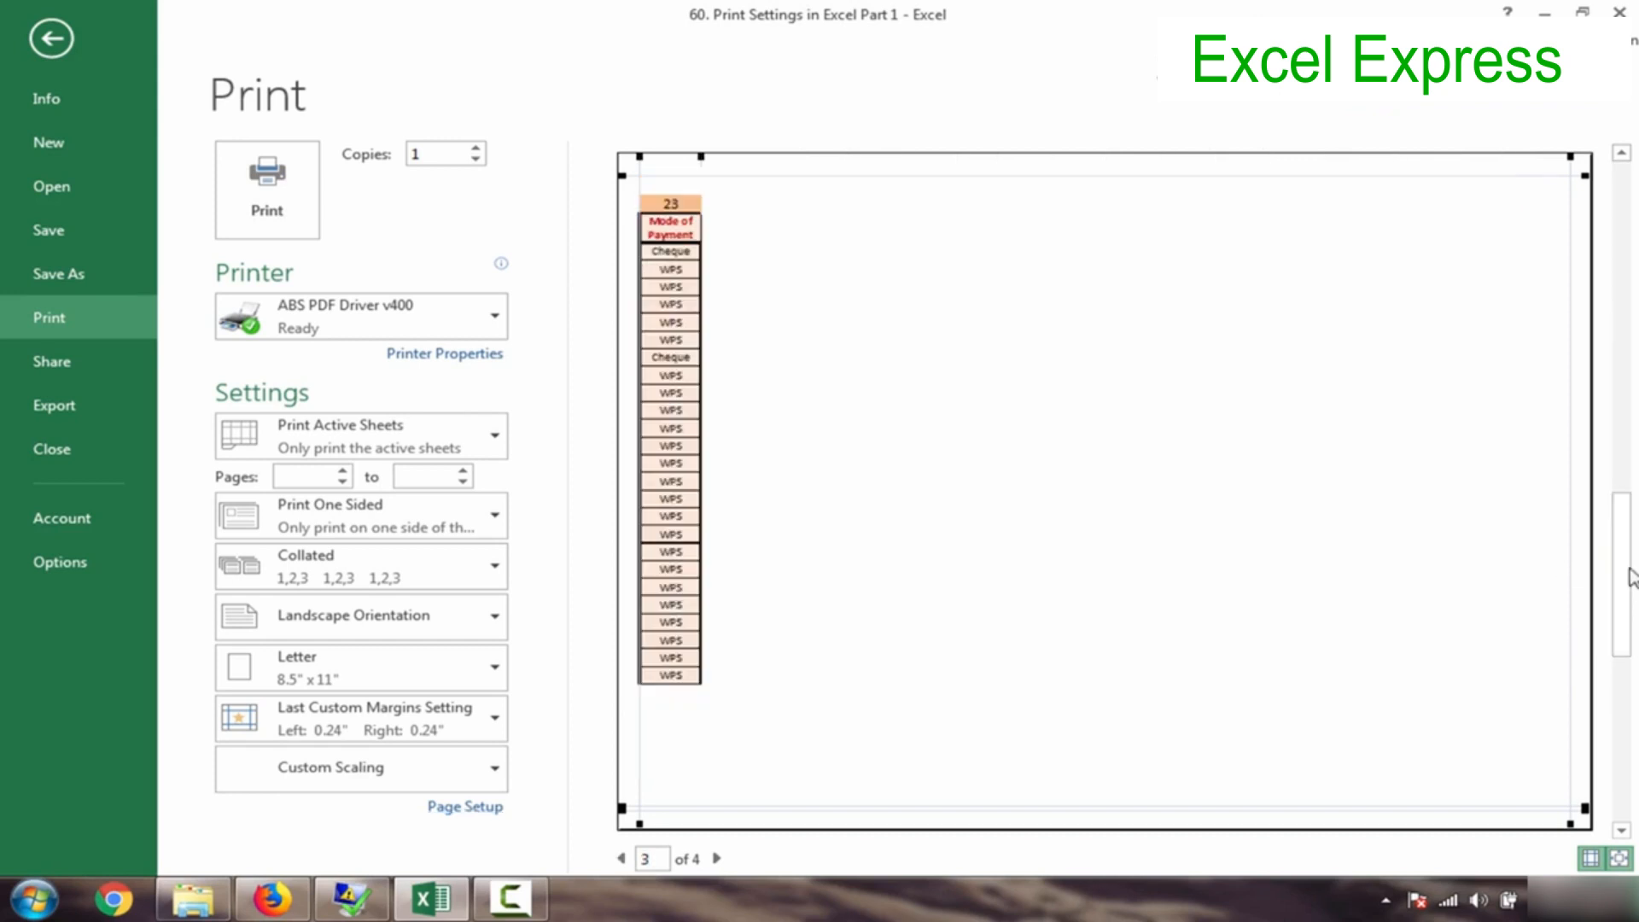
- Lower the print scaling by one increment so all columns fit the page width, and return the preview to the first page
click(496, 812)
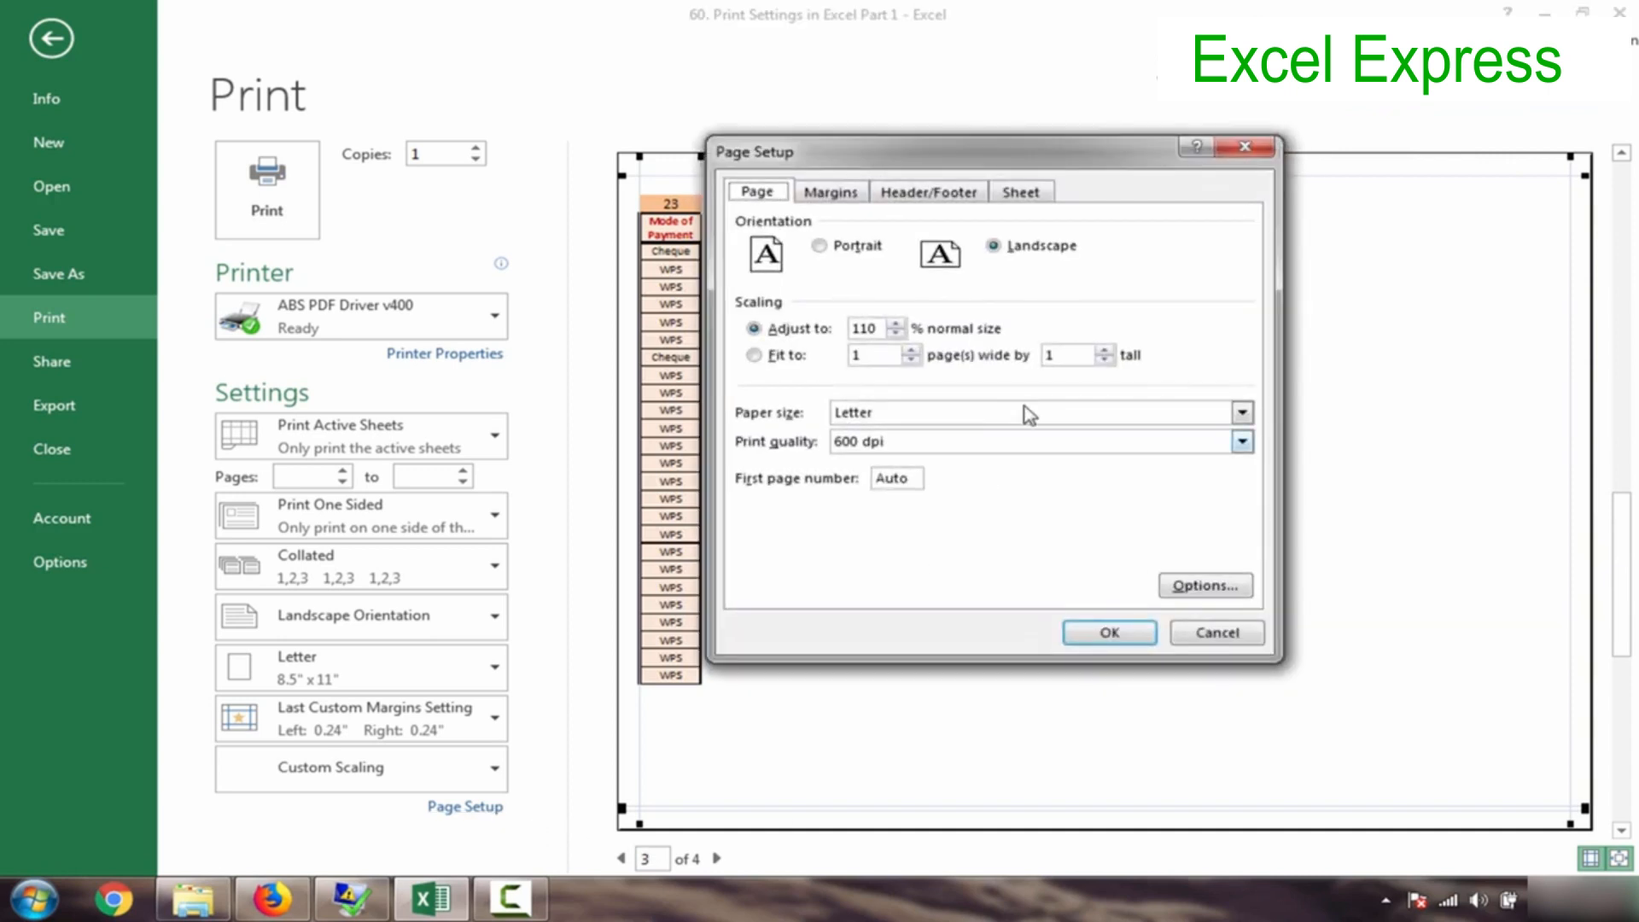
click(895, 334)
click(1098, 635)
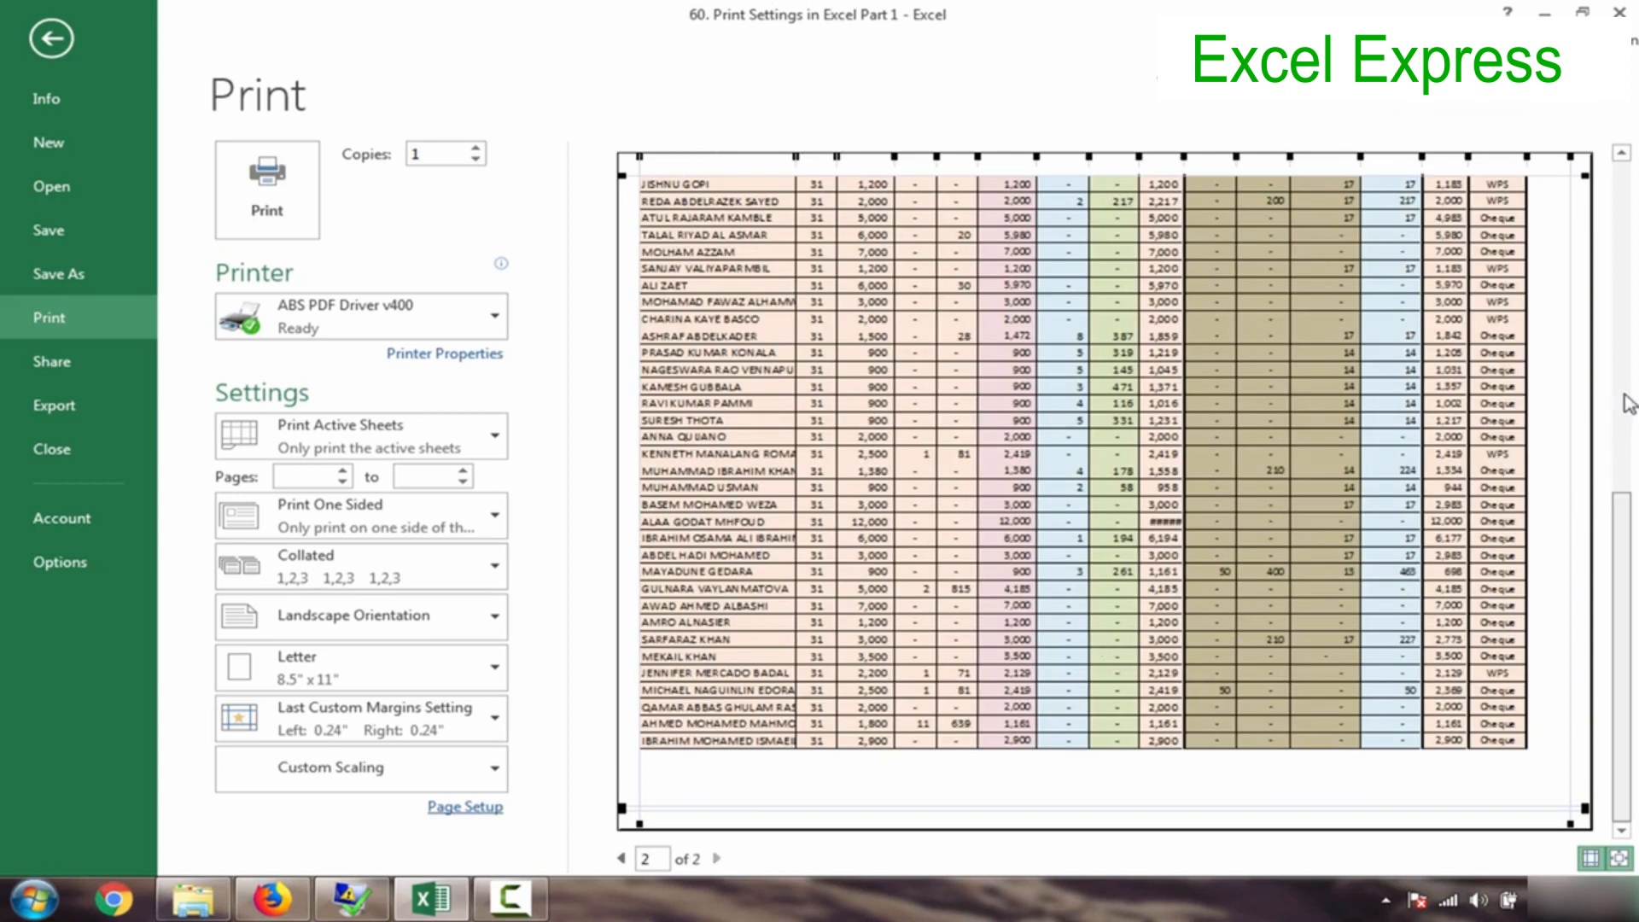
click(1624, 209)
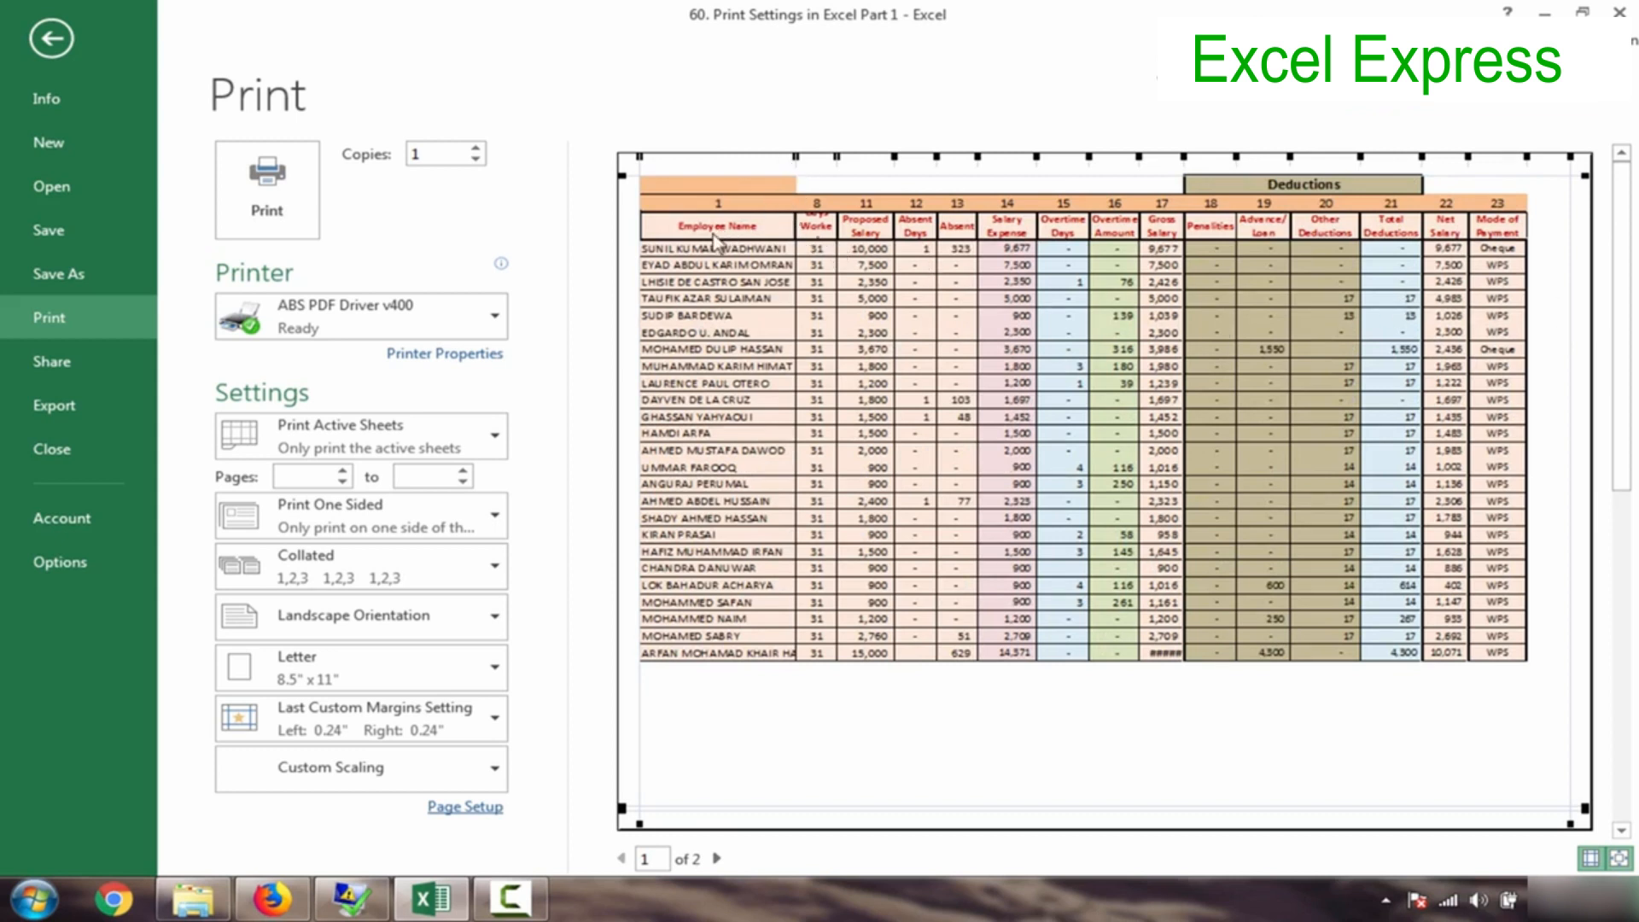
- Widen the Employee Name and Days Worked columns in the print preview, and switch the margin handles off and on again
drag(793, 157, 820, 157)
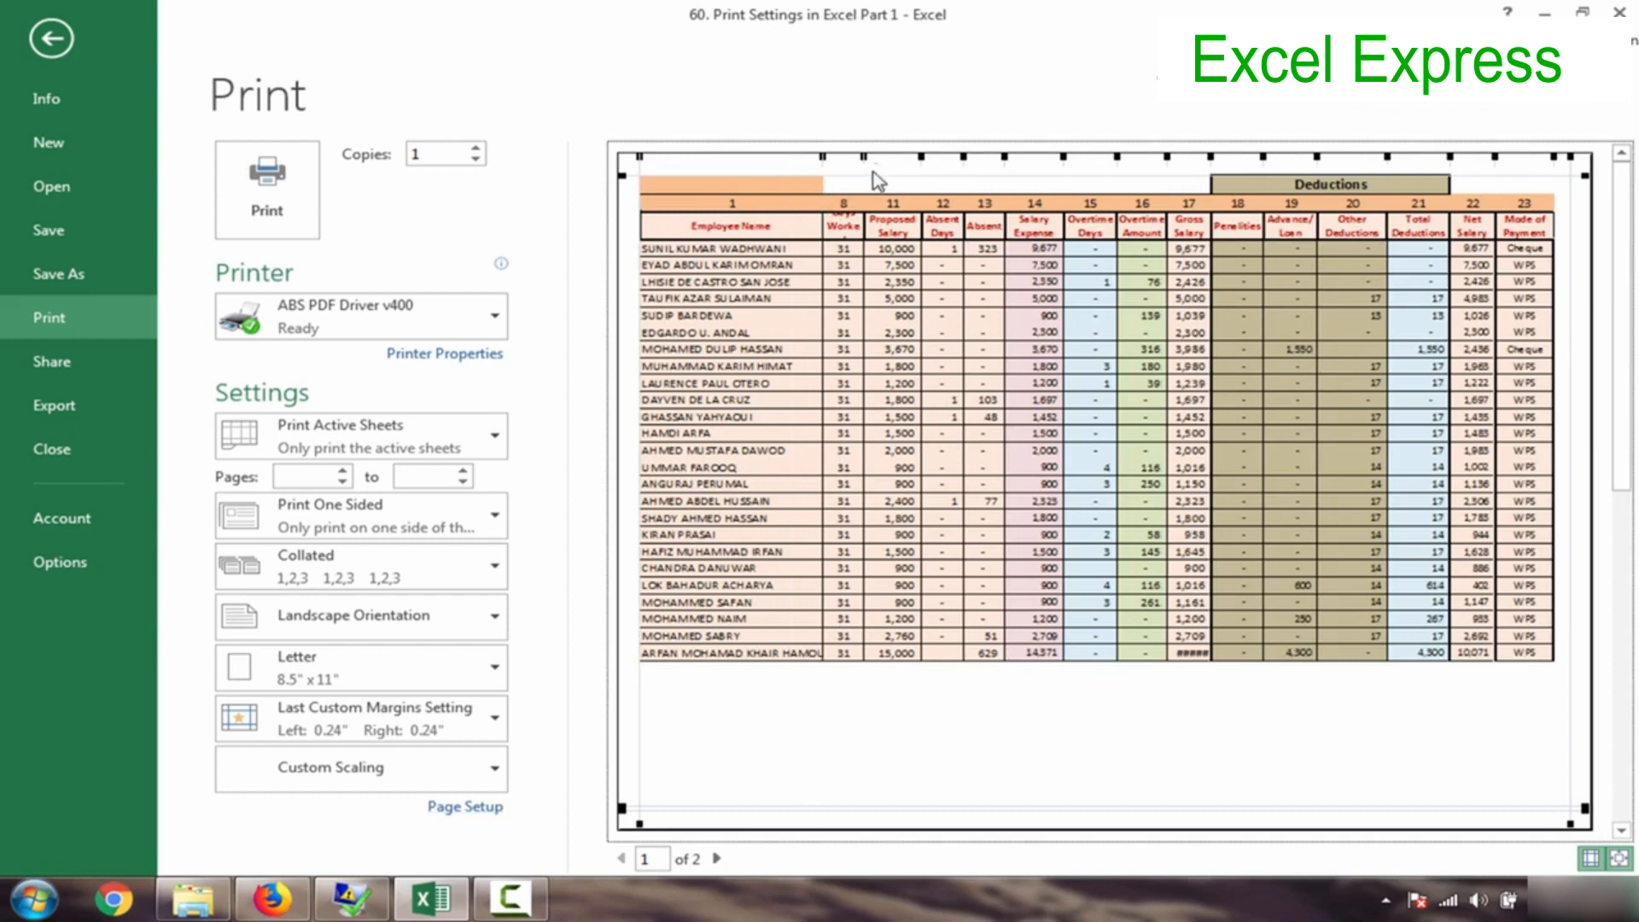
drag(866, 170, 876, 165)
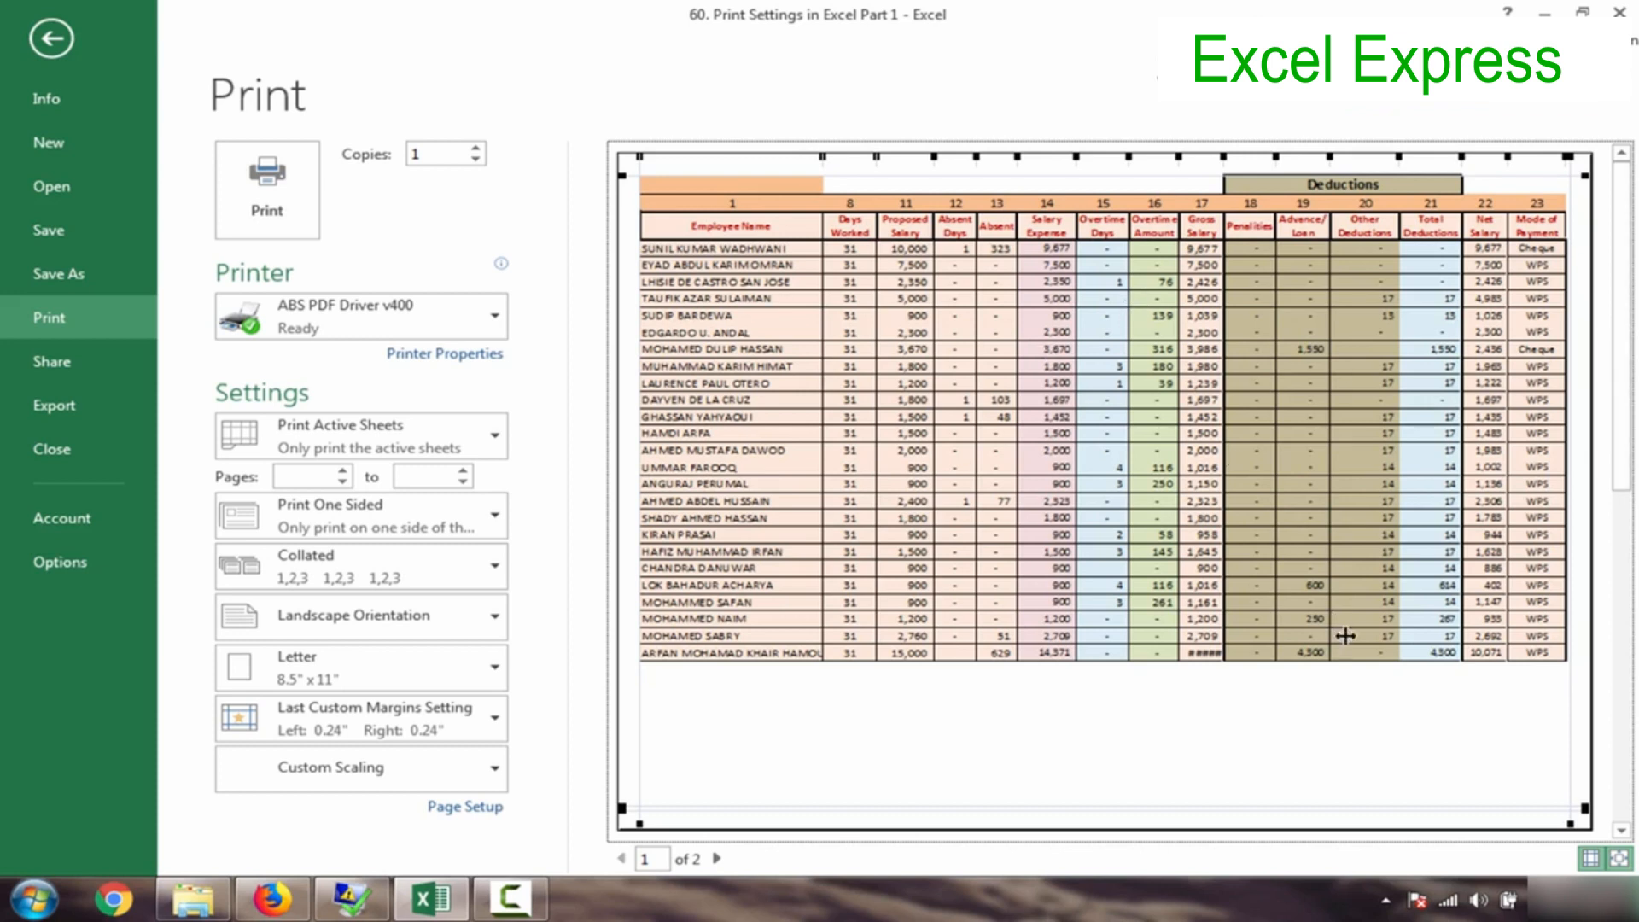
click(1589, 858)
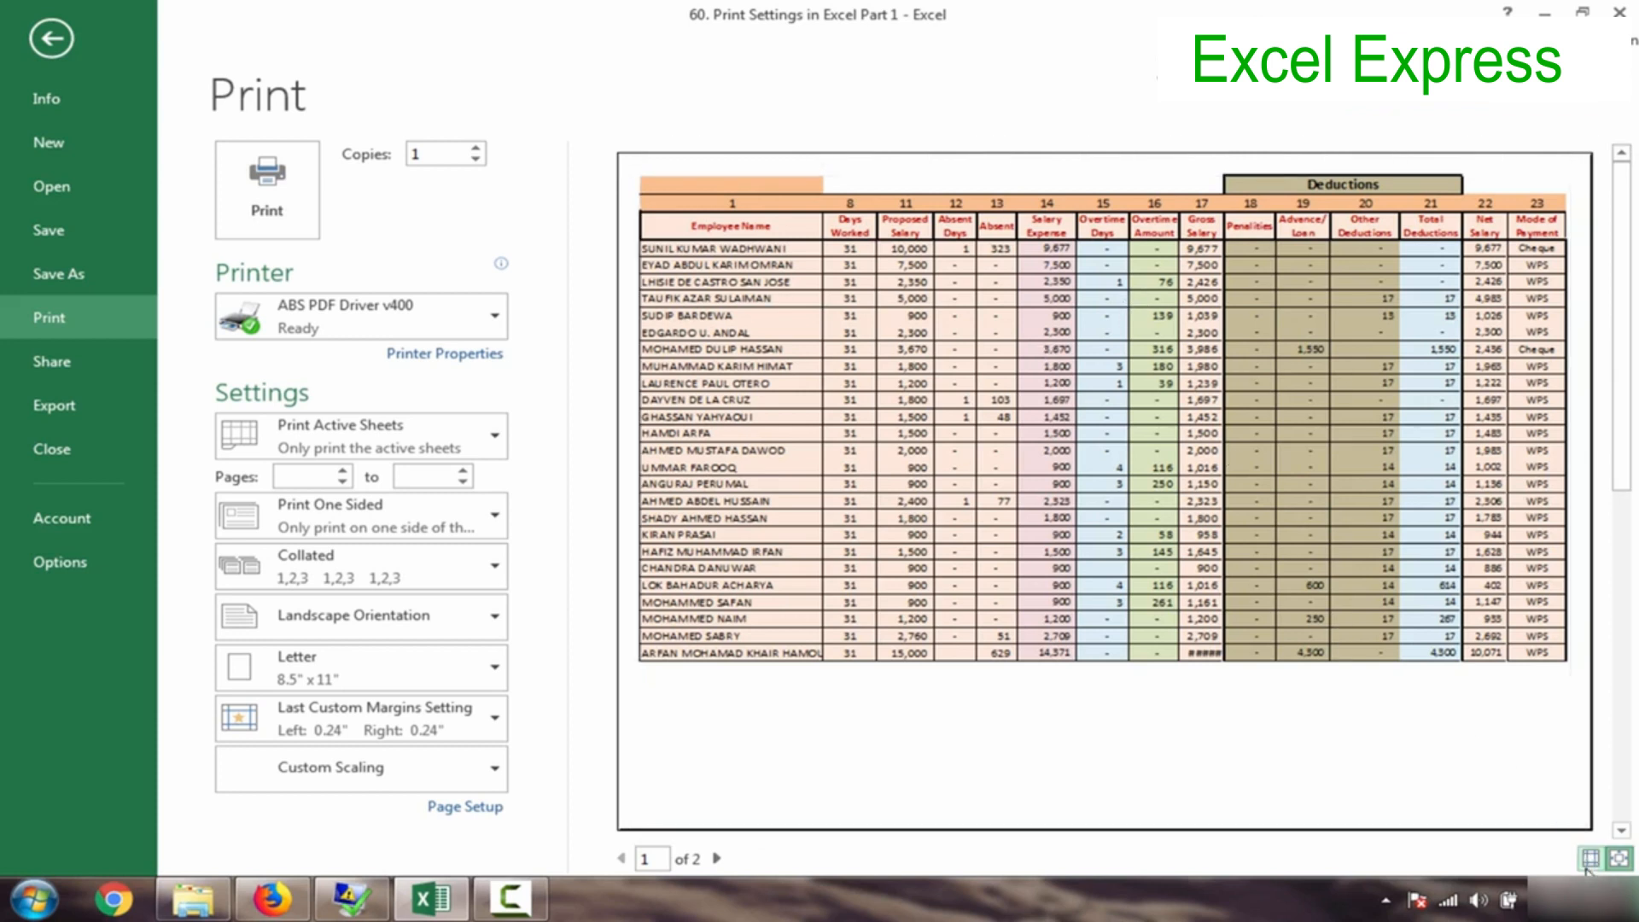
click(1586, 865)
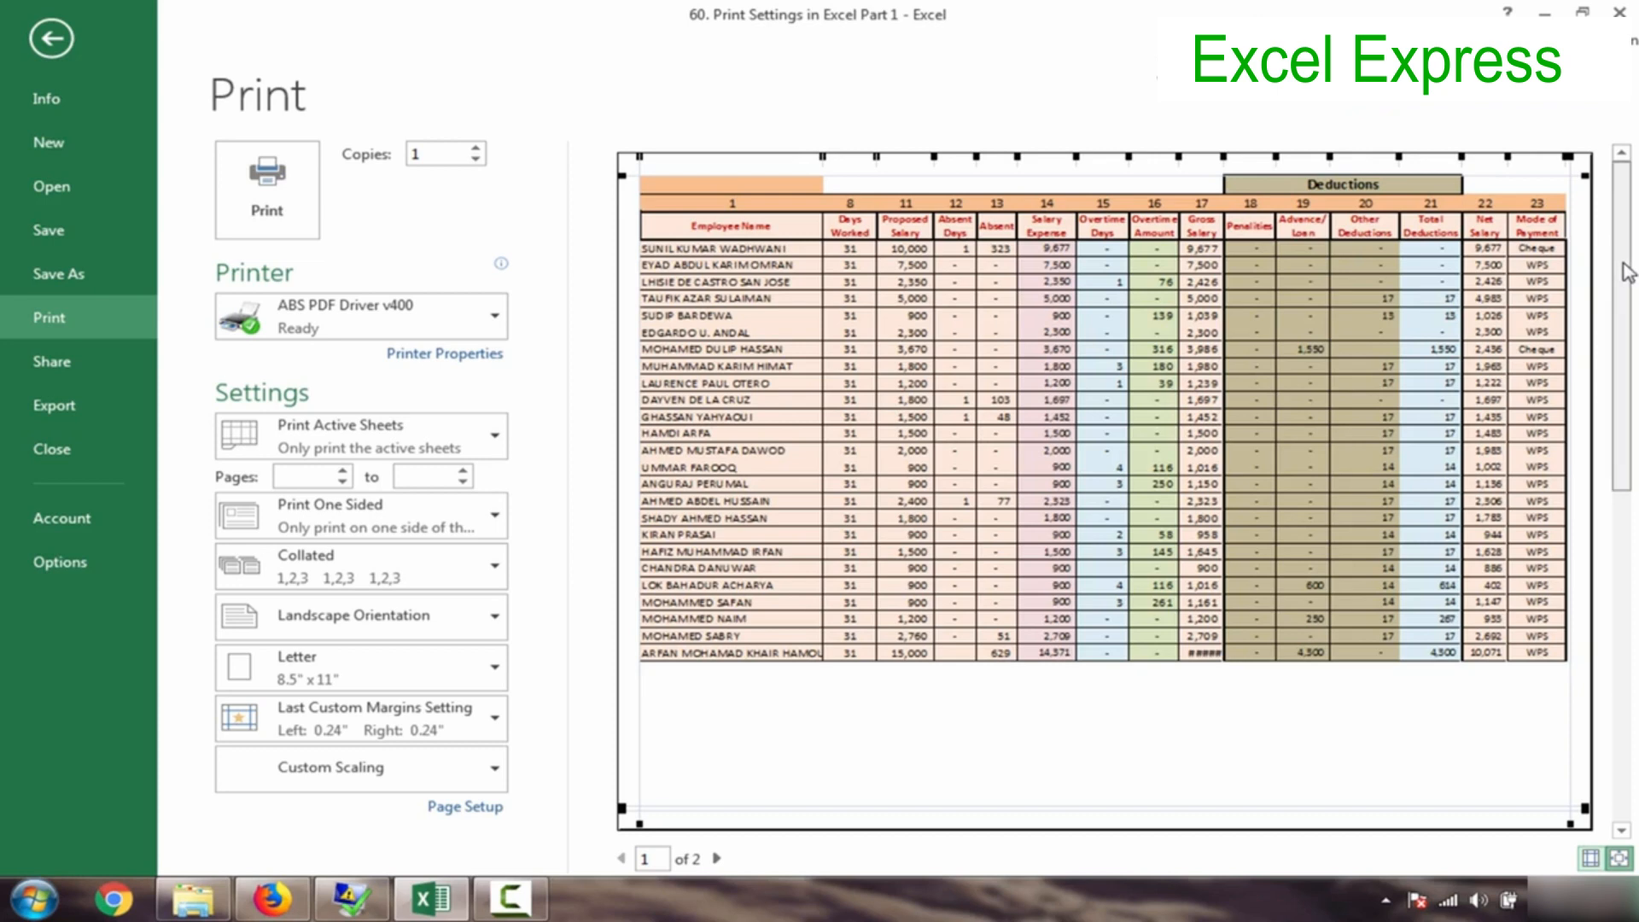
- Check both pages of the salary sheet in the print preview and return to the worksheet
click(1625, 577)
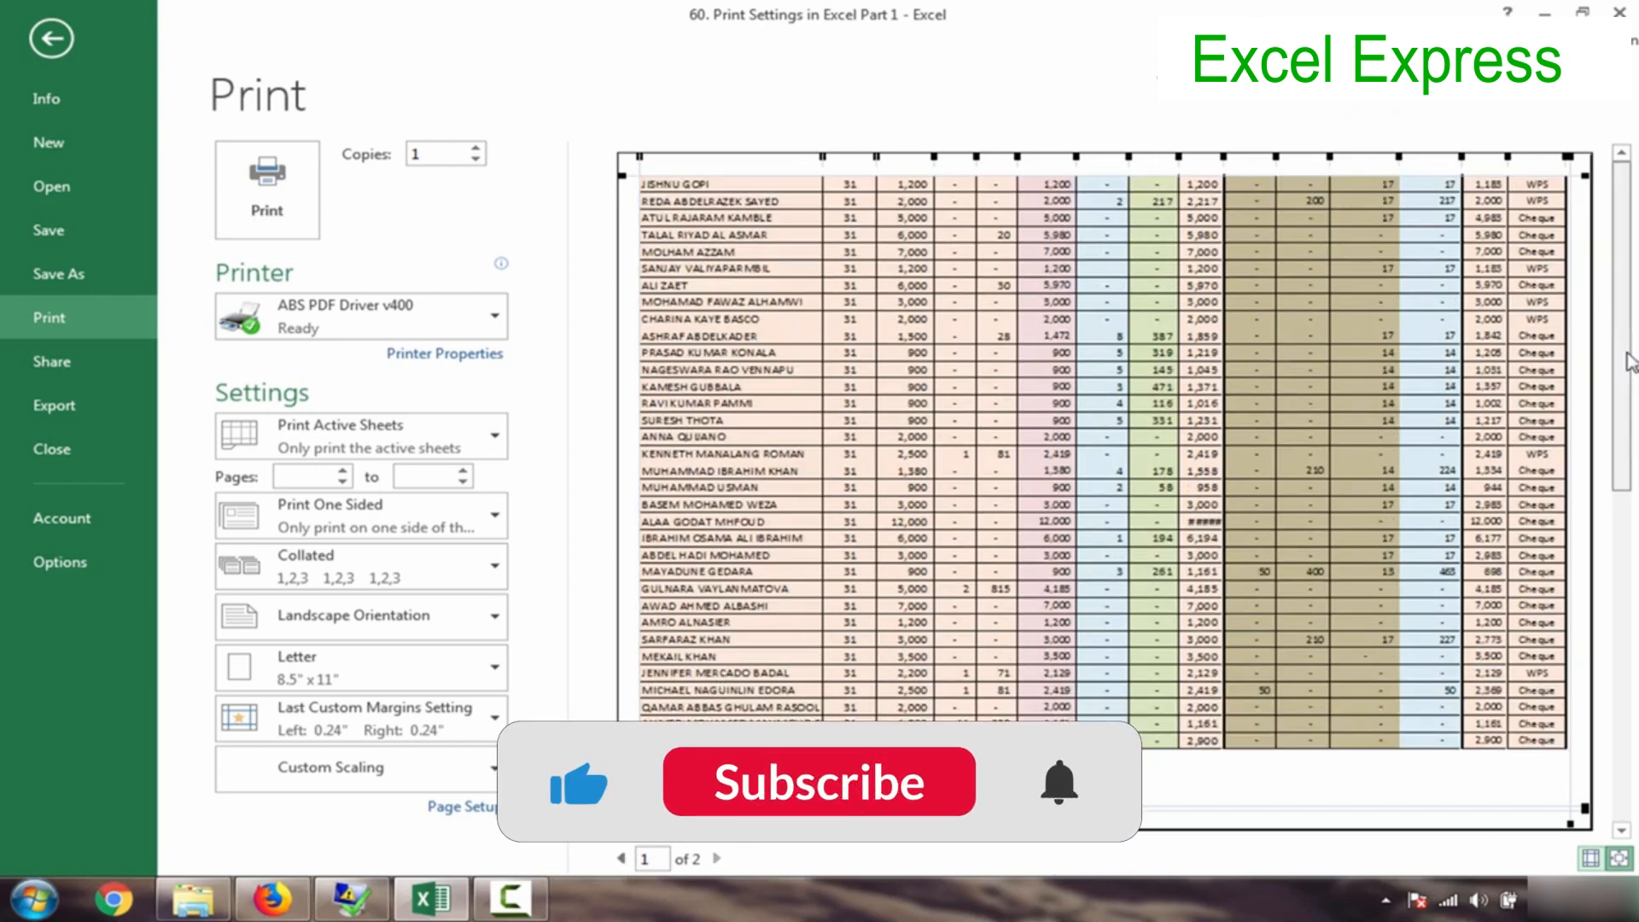
click(1615, 337)
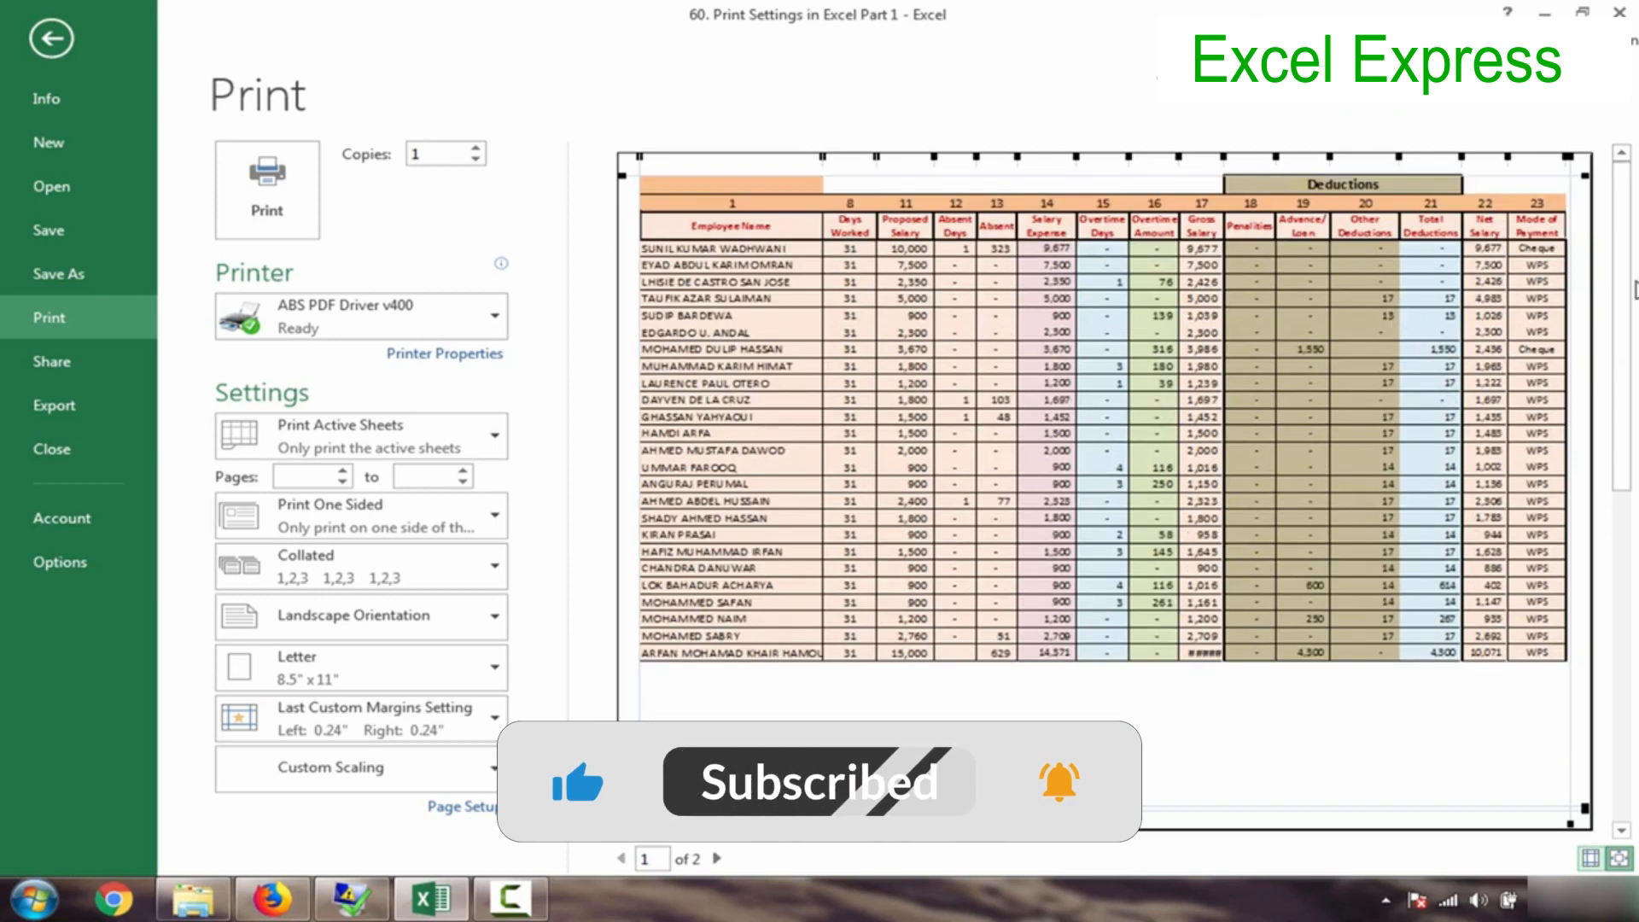
click(1627, 568)
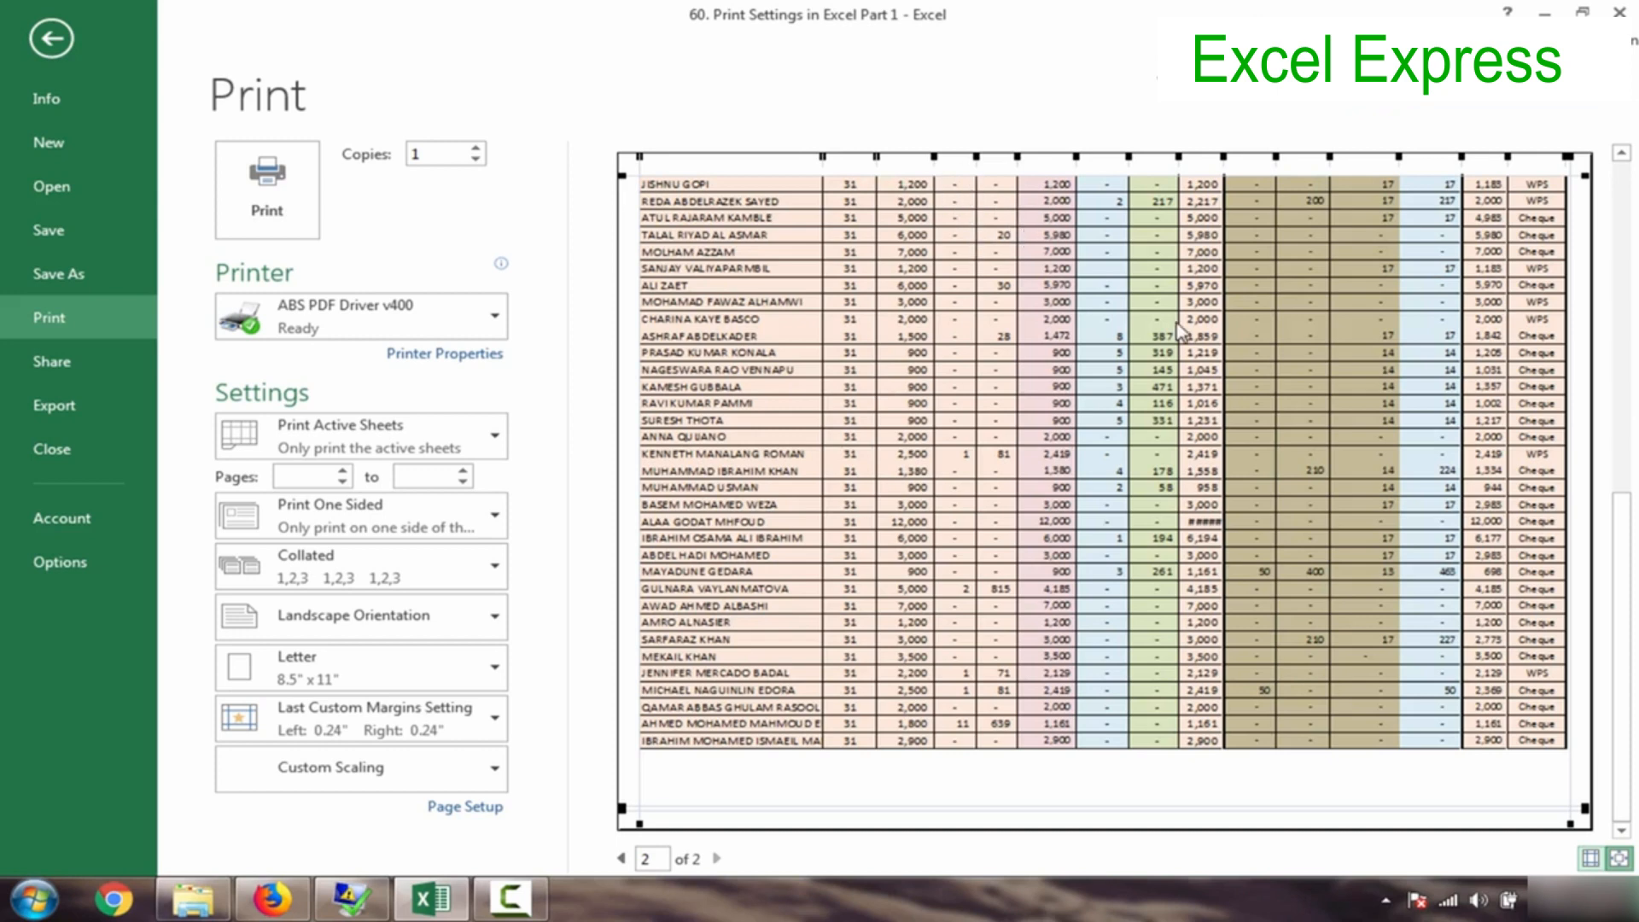
key(Escape)
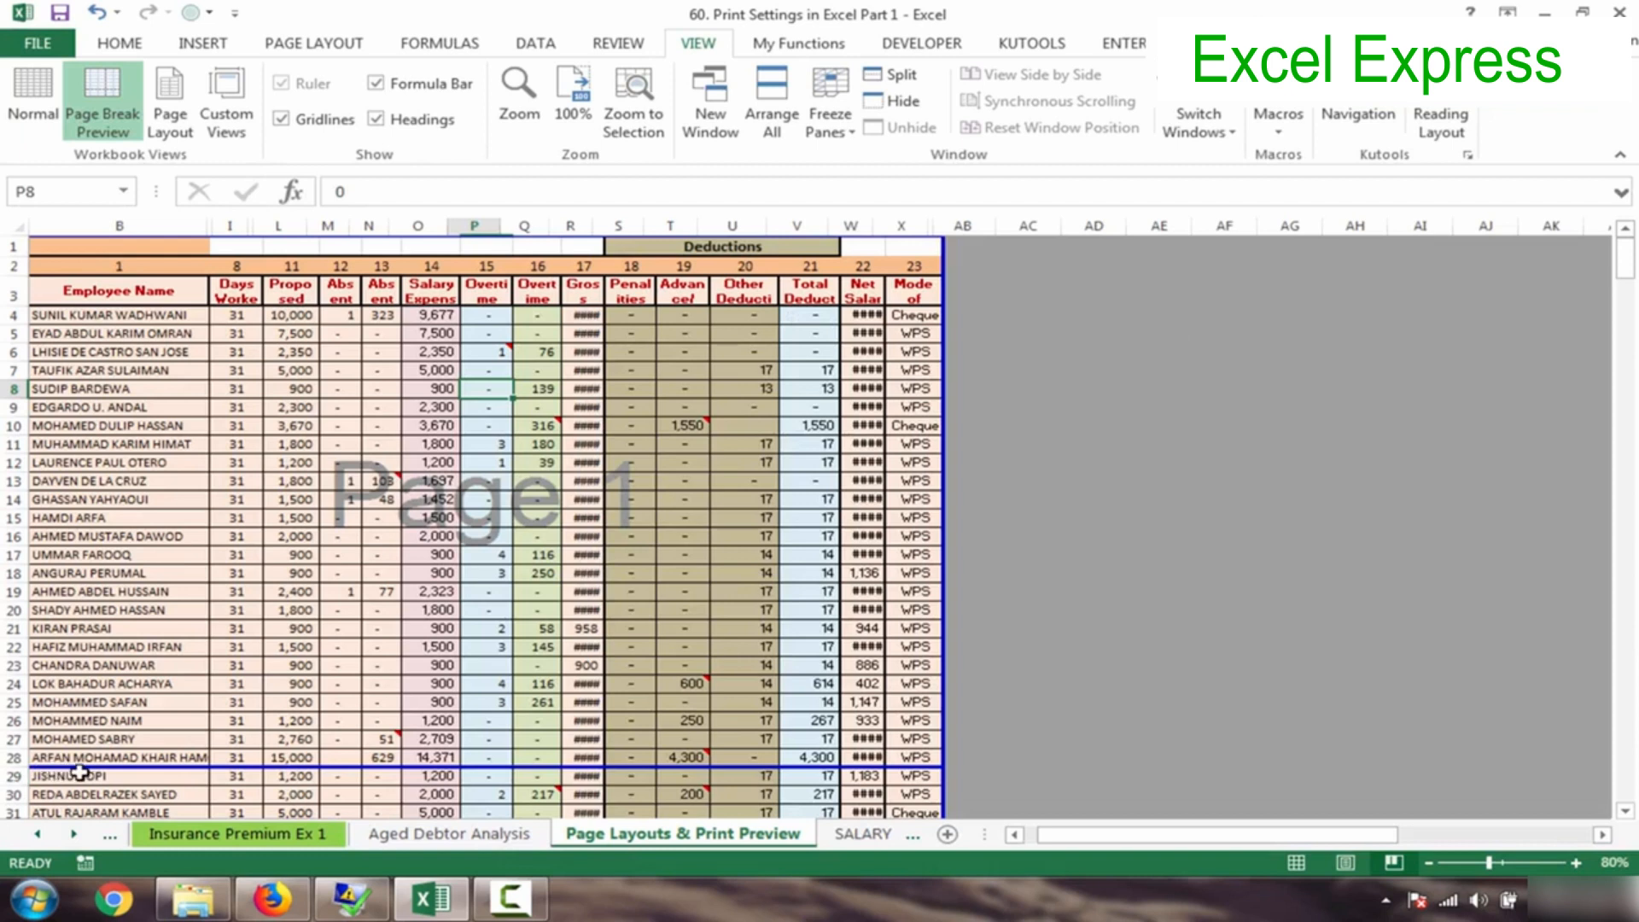
- Set row 3, the column header row, to repeat at the top of every printed page and apply the page setup
click(170, 562)
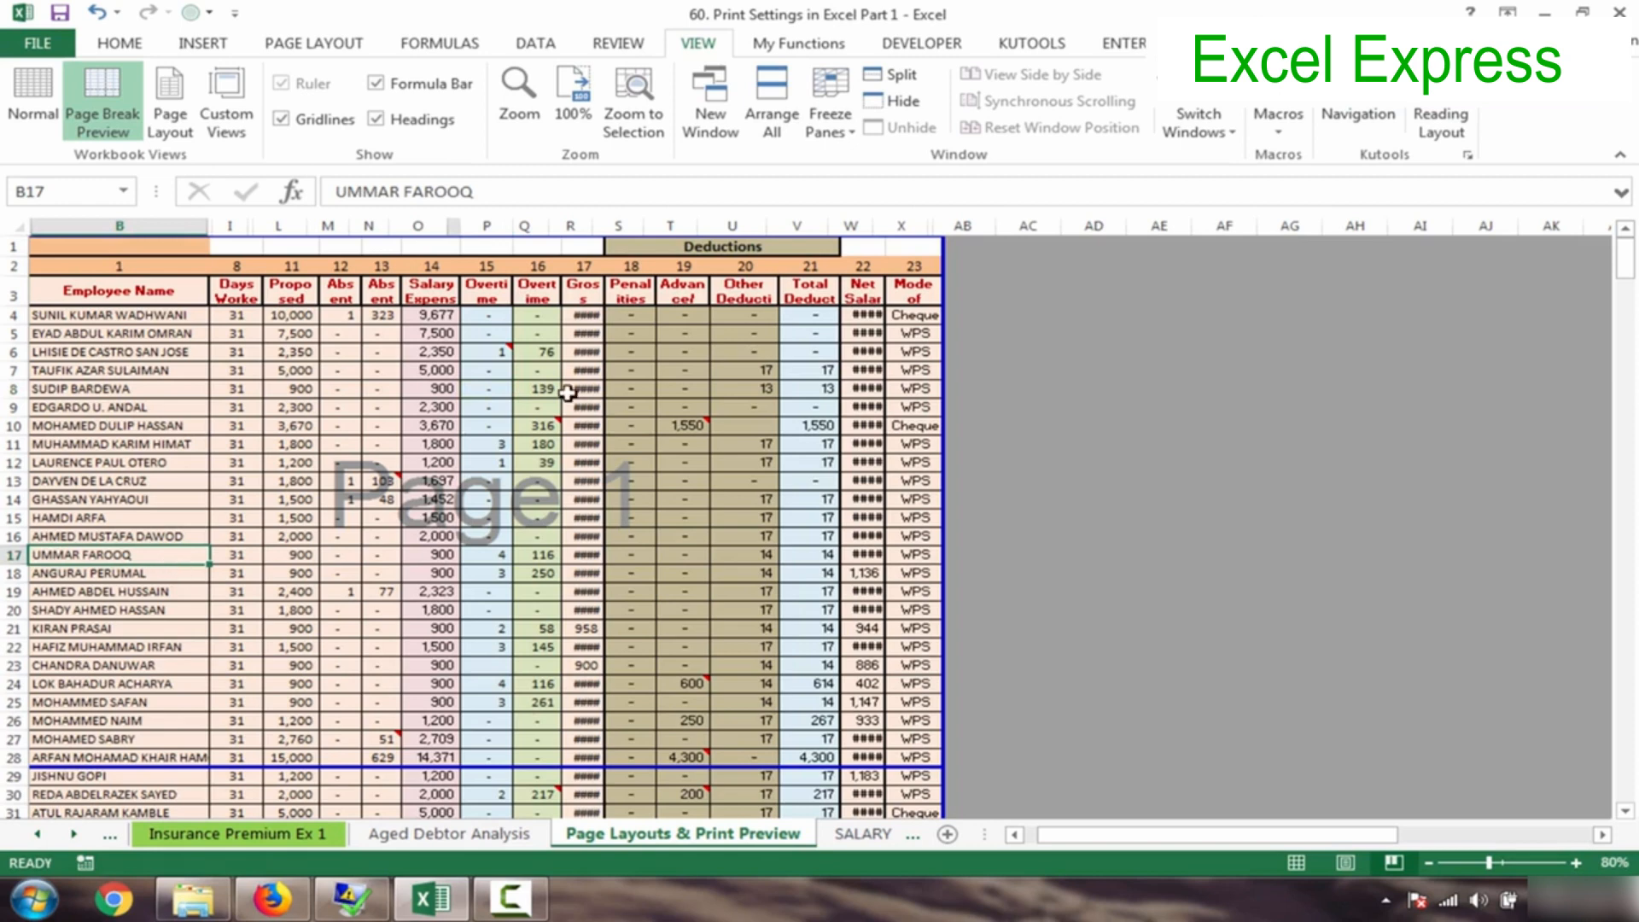
click(305, 46)
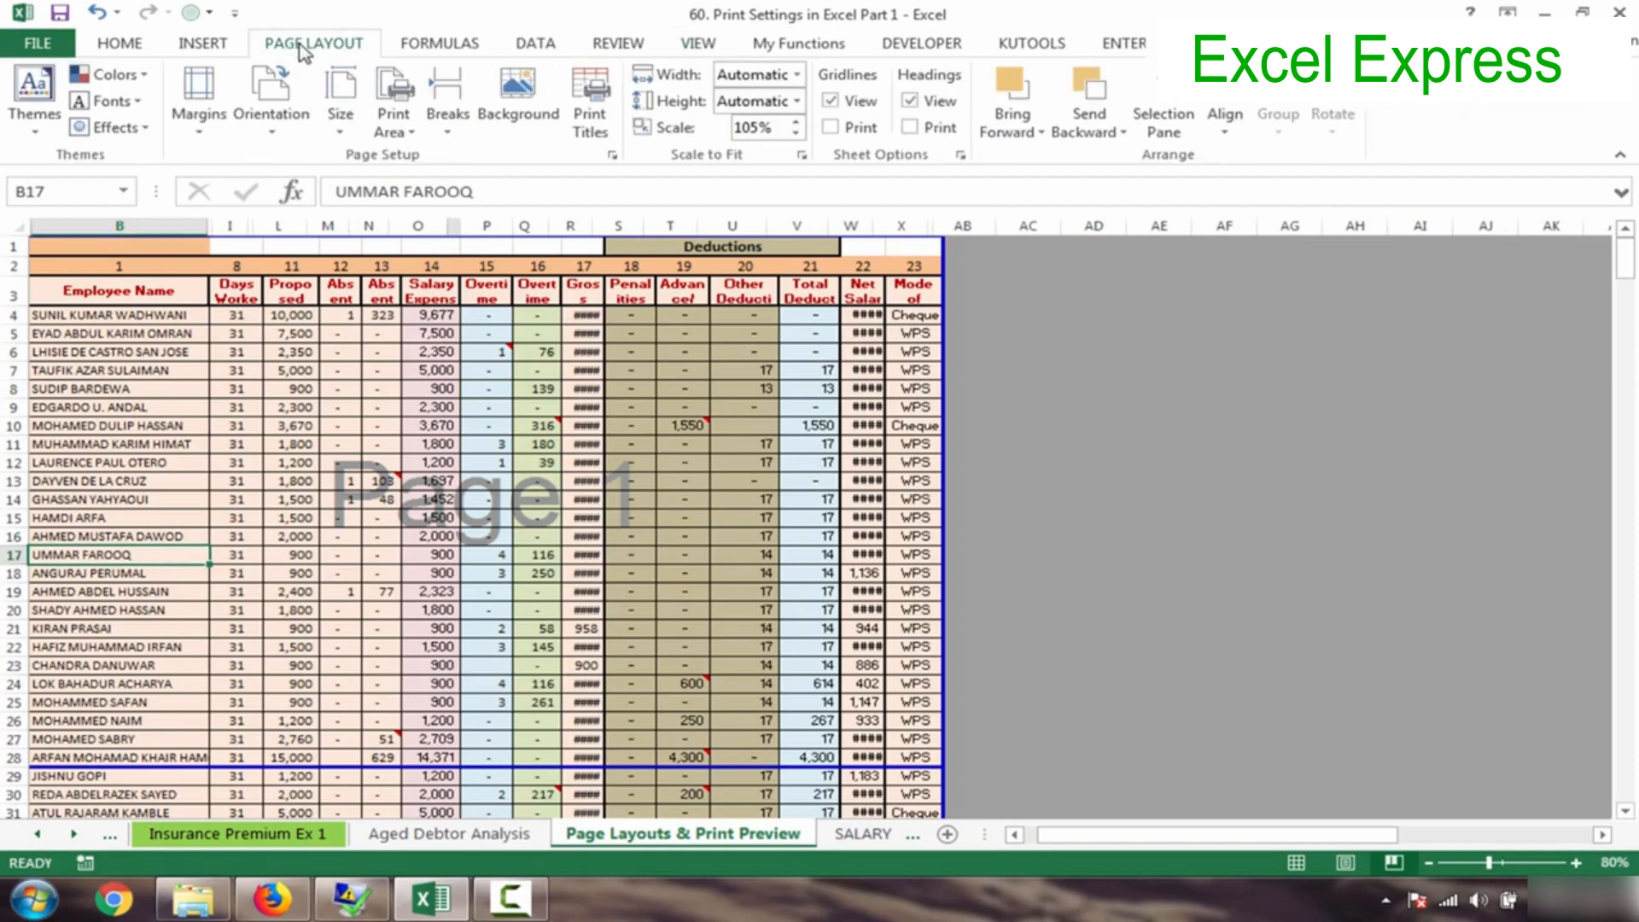
click(588, 115)
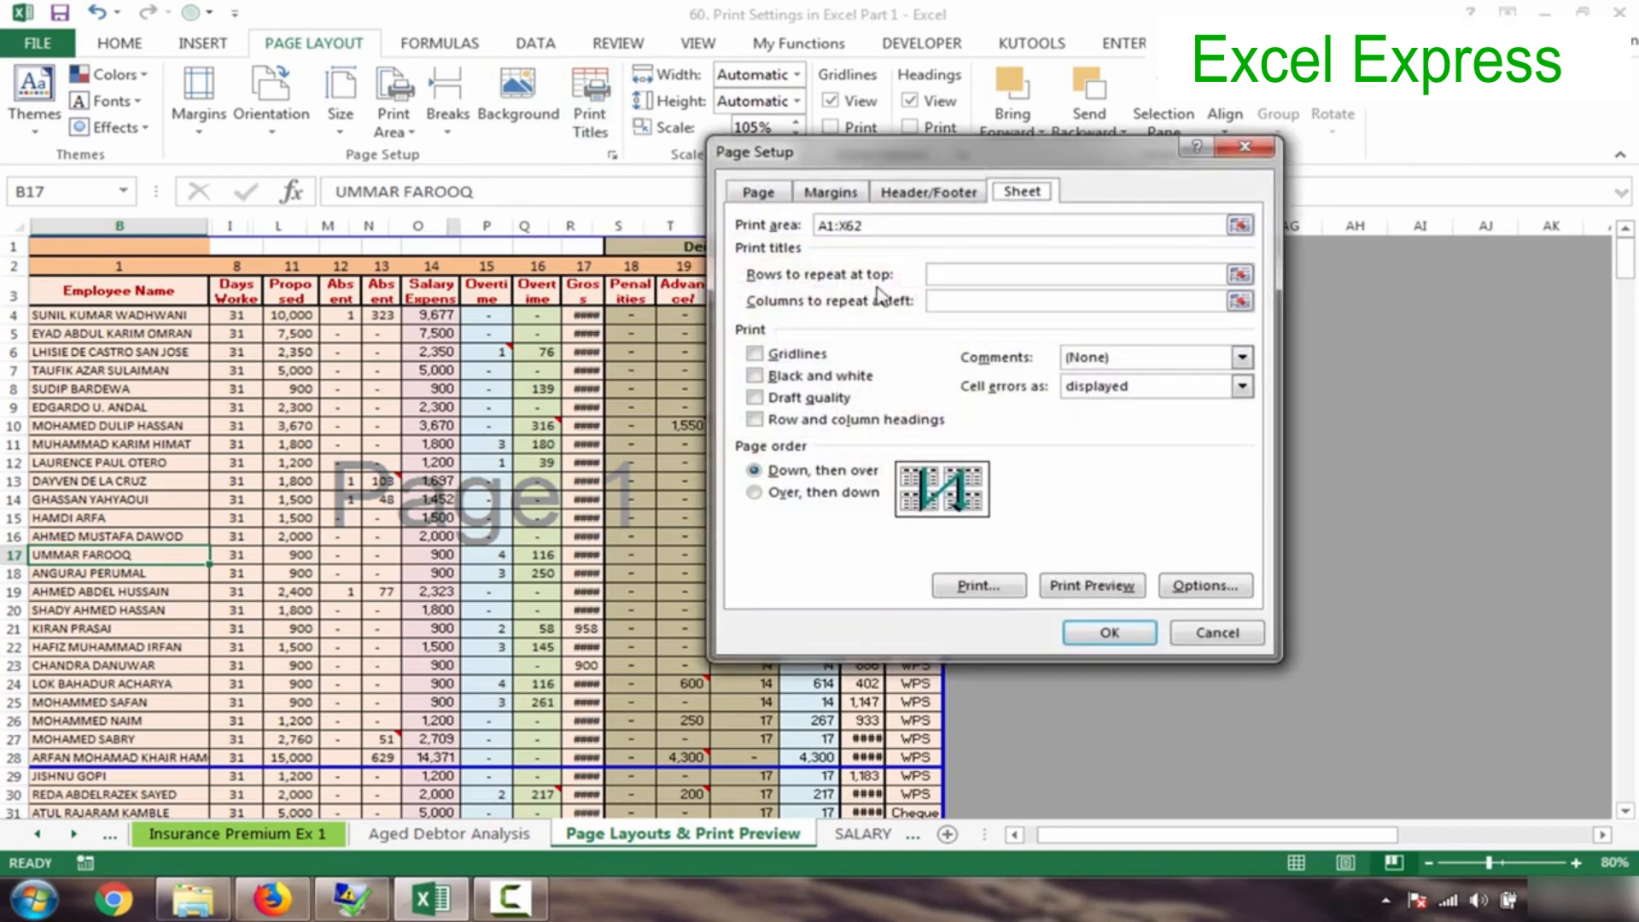
click(941, 274)
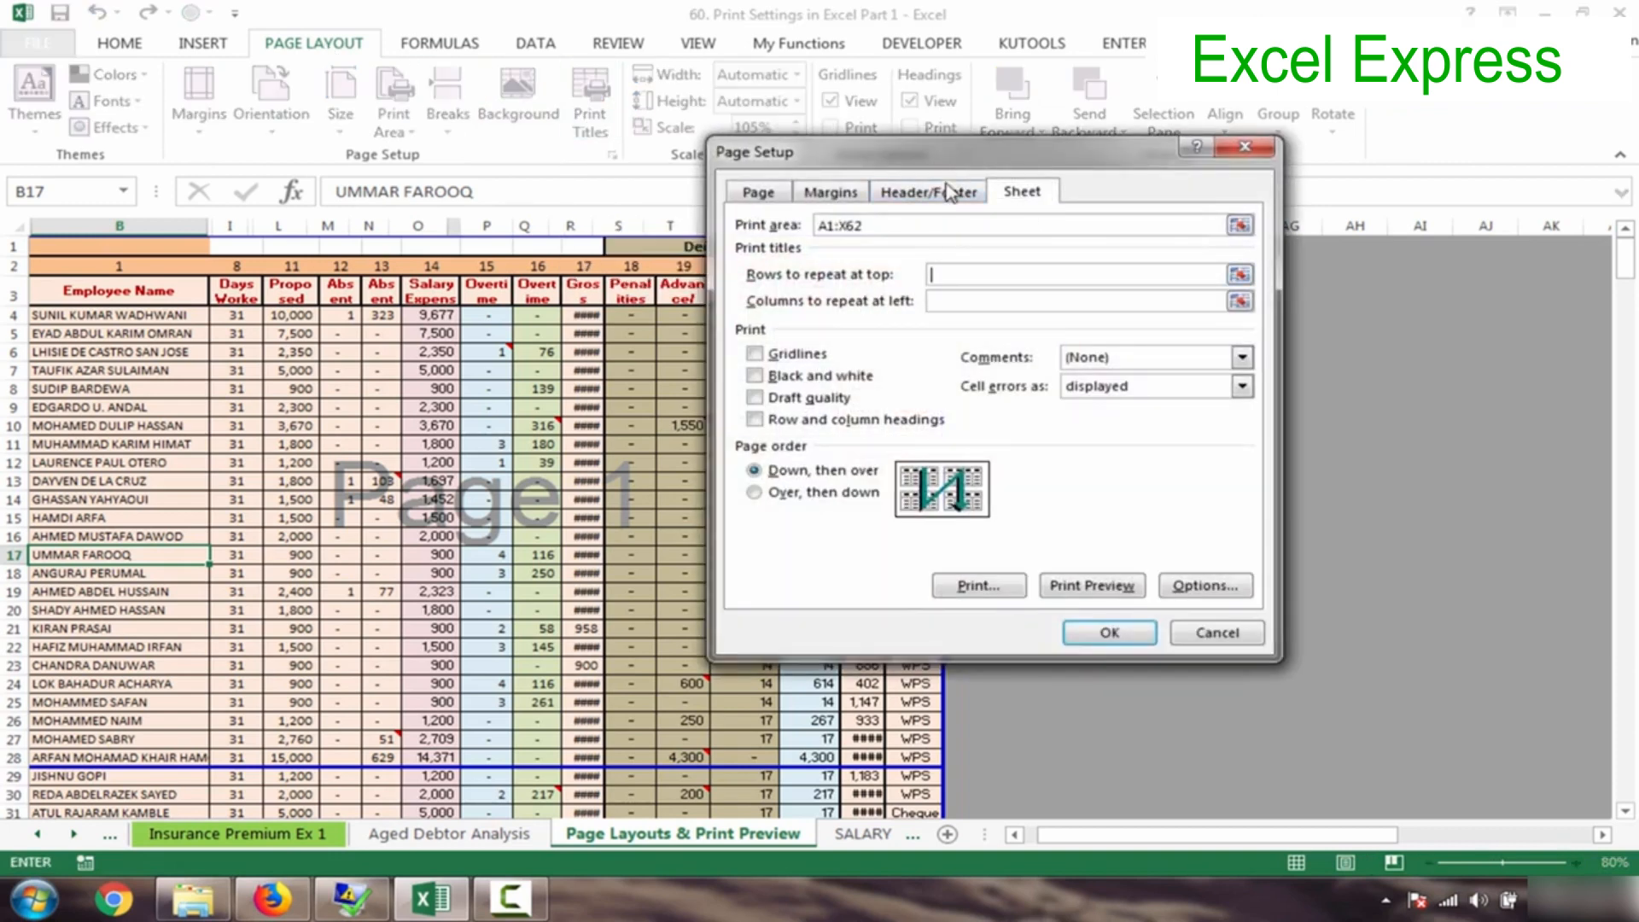
drag(955, 158, 883, 247)
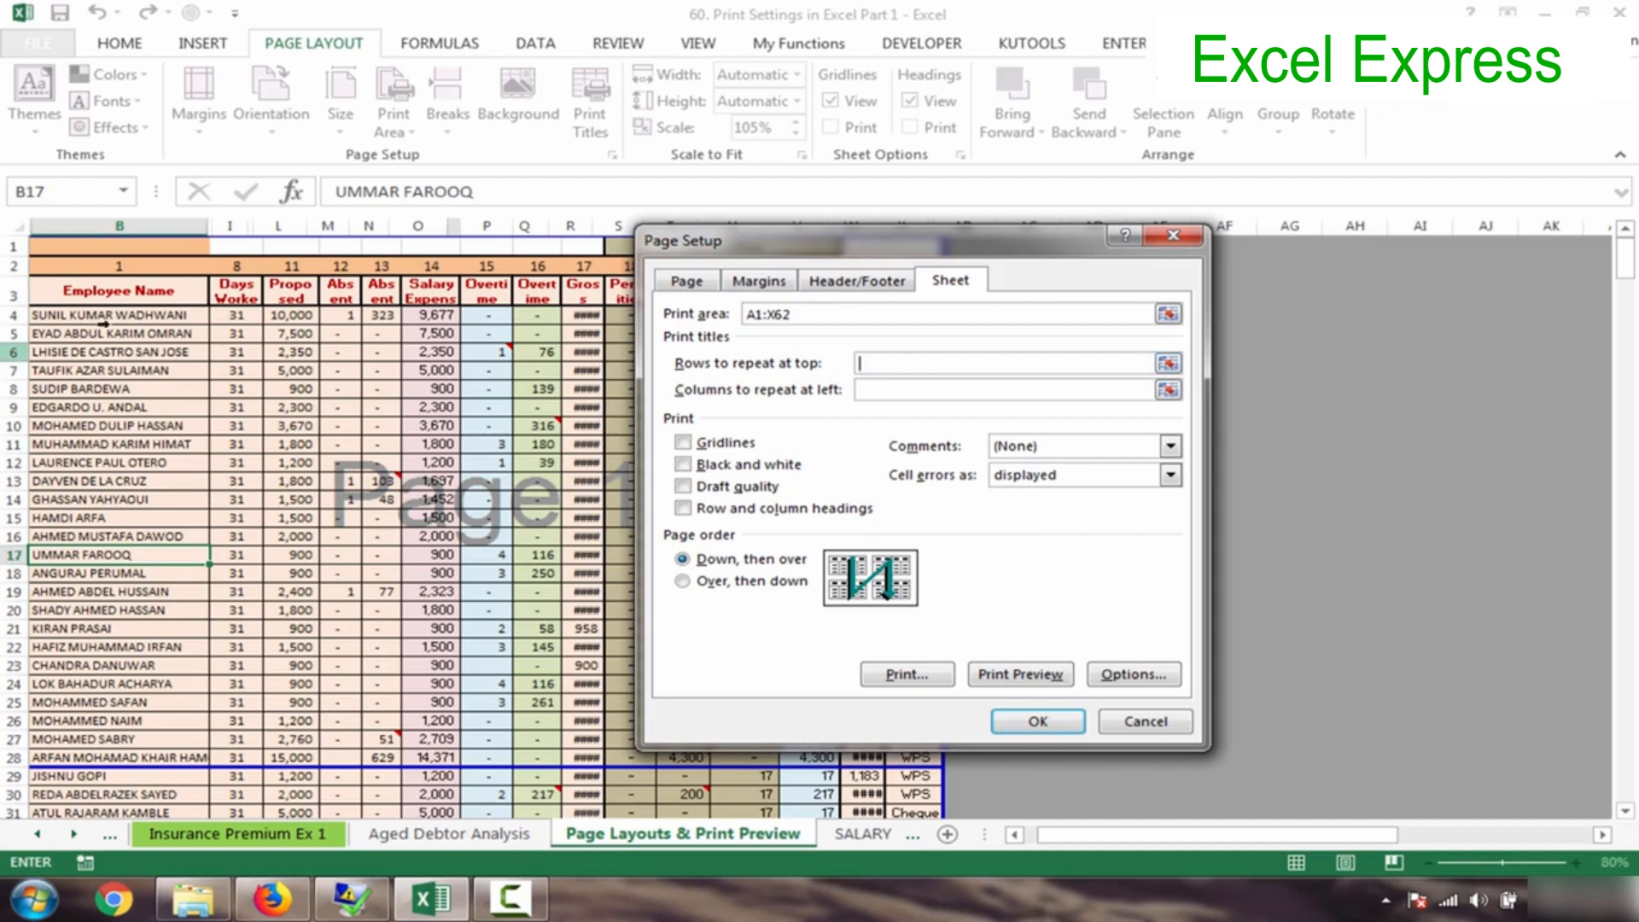
click(9, 292)
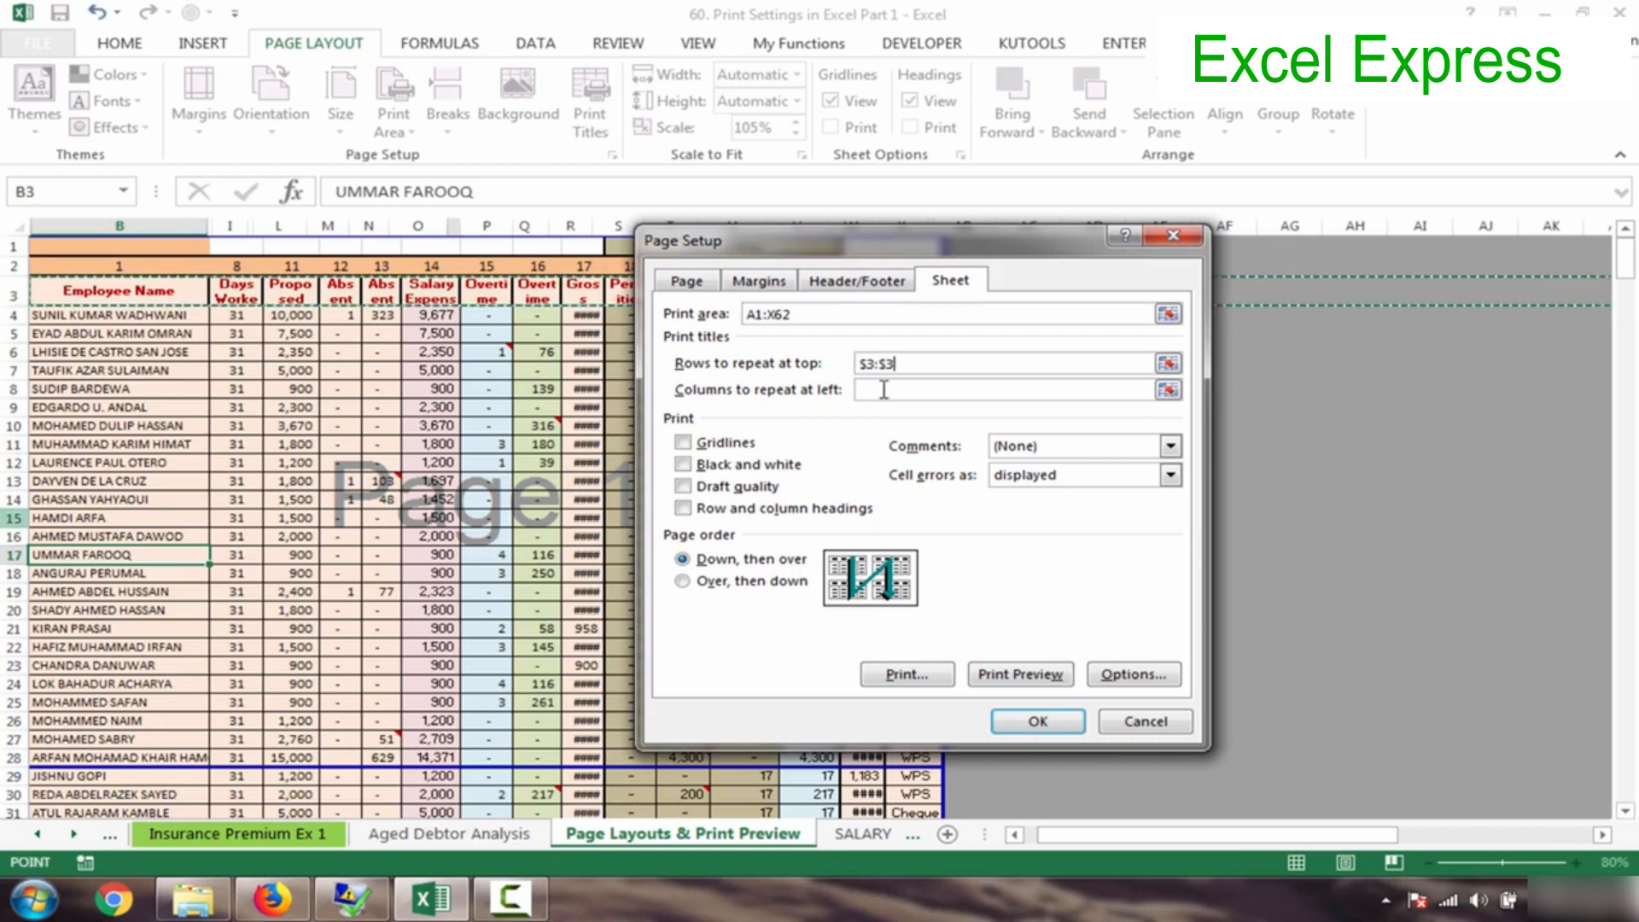
click(1065, 724)
click(498, 374)
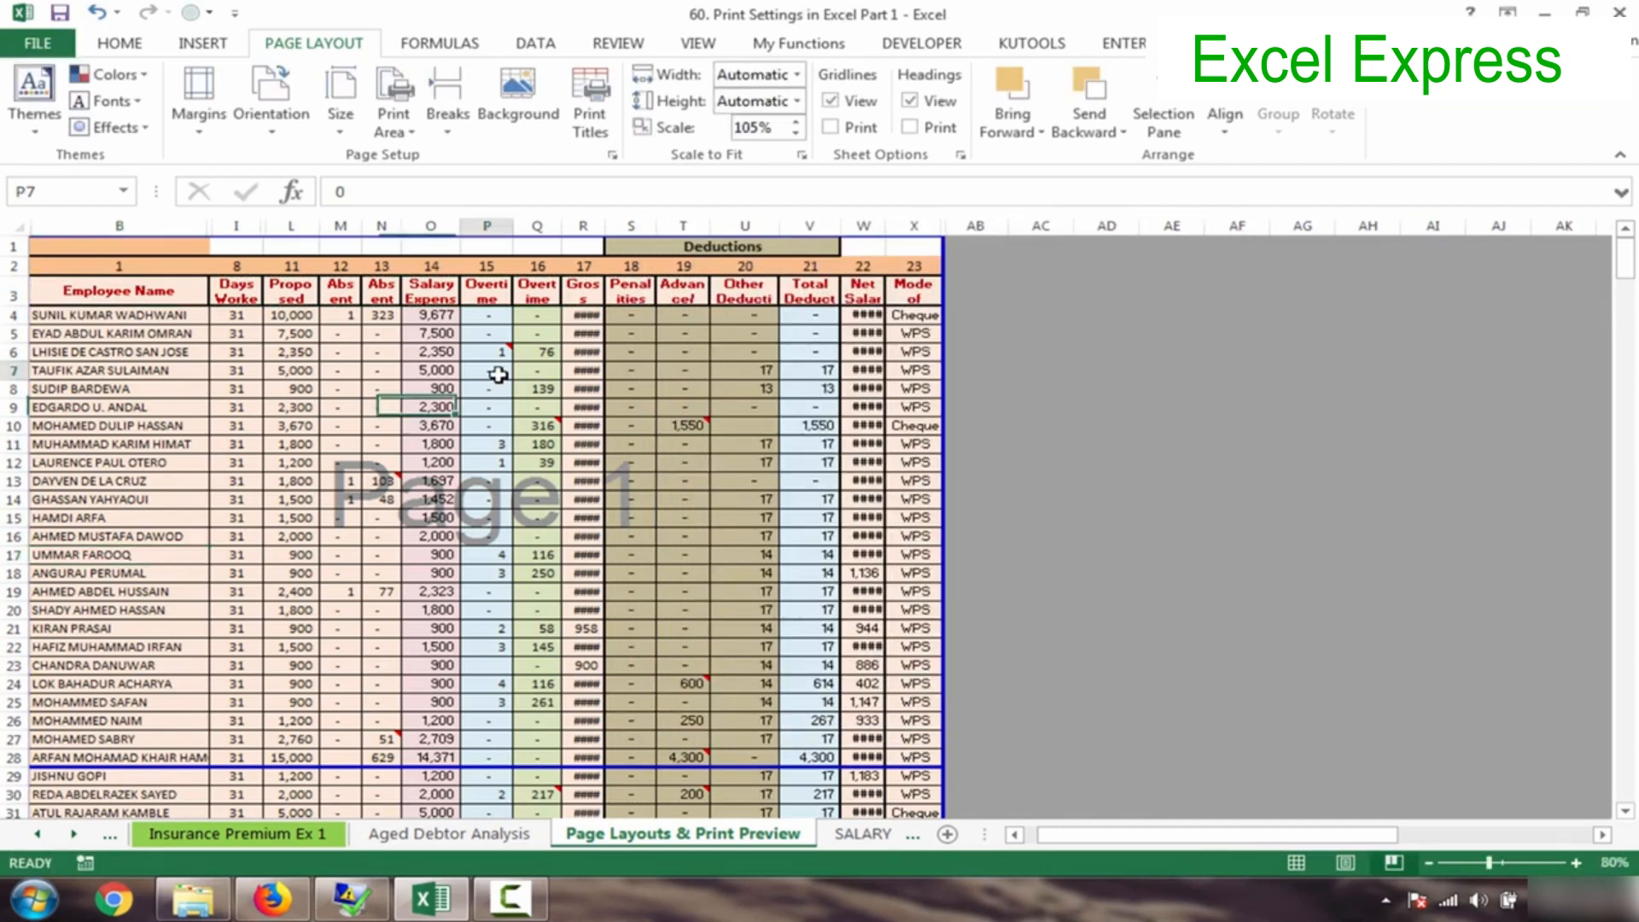
- Check in the print preview that the header row repeats on both pages, and return to the worksheet
click(42, 39)
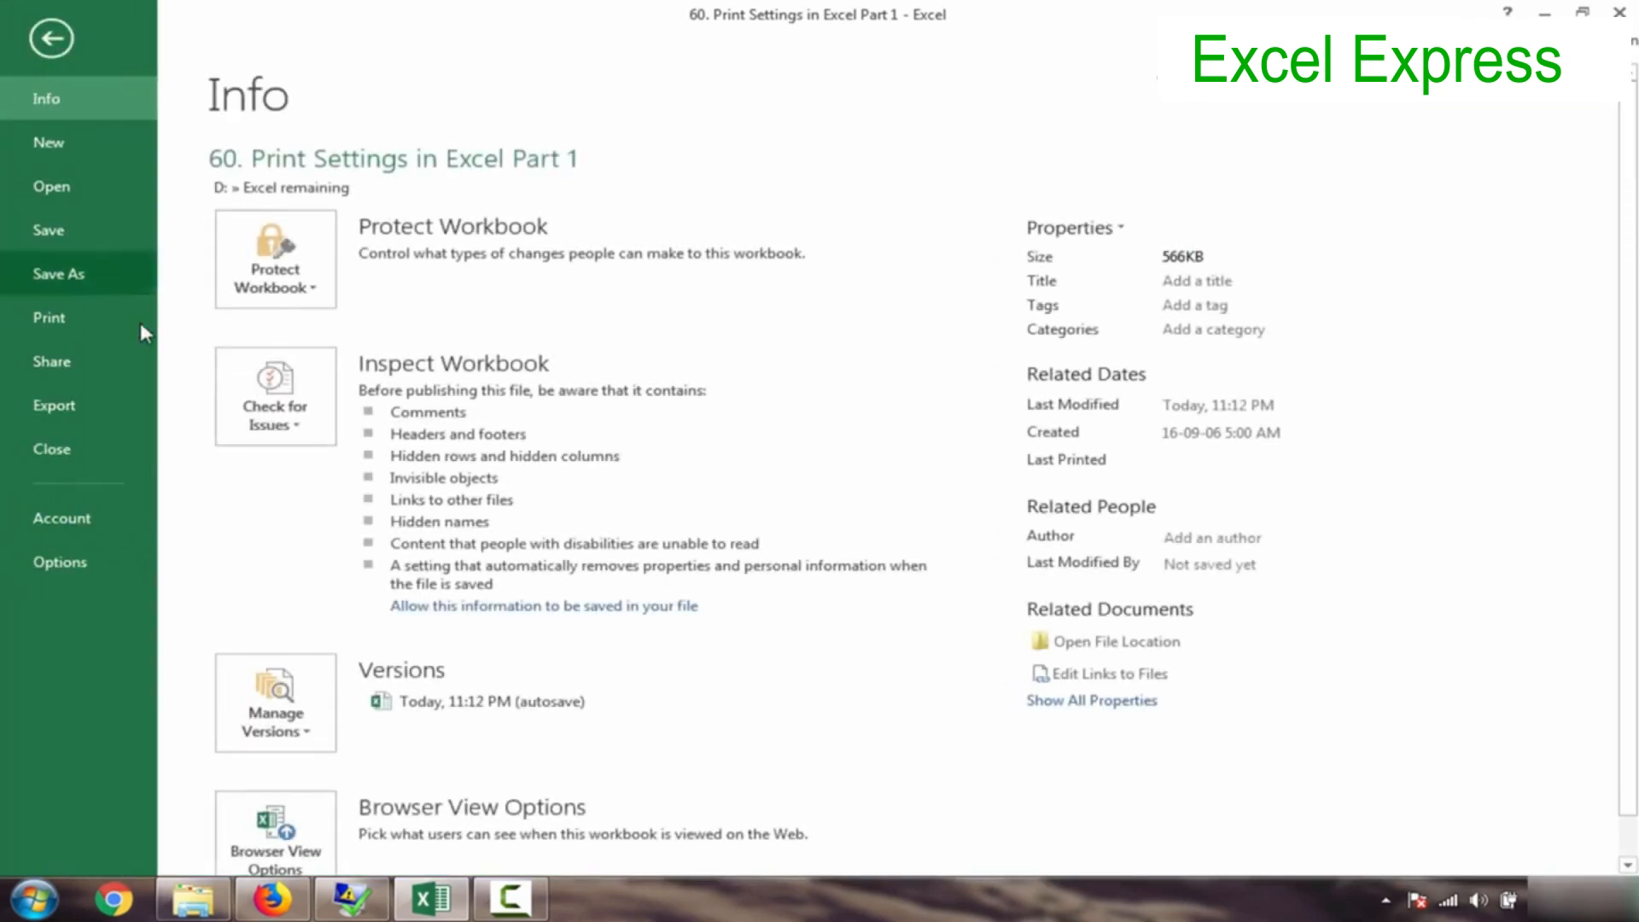
click(99, 318)
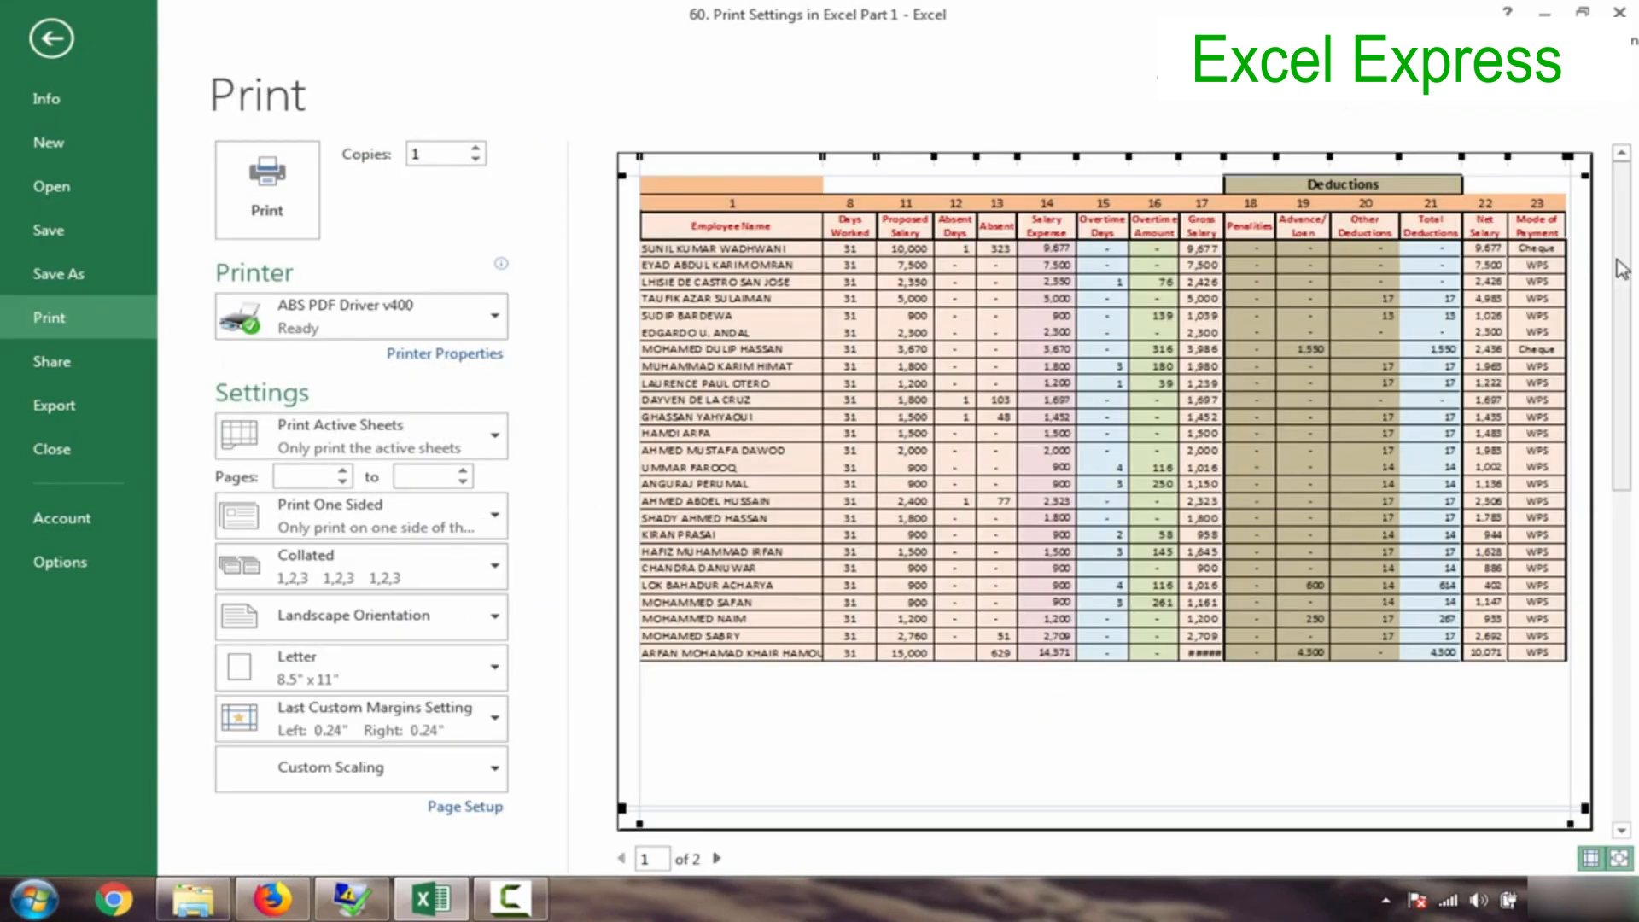
drag(1626, 260, 1619, 542)
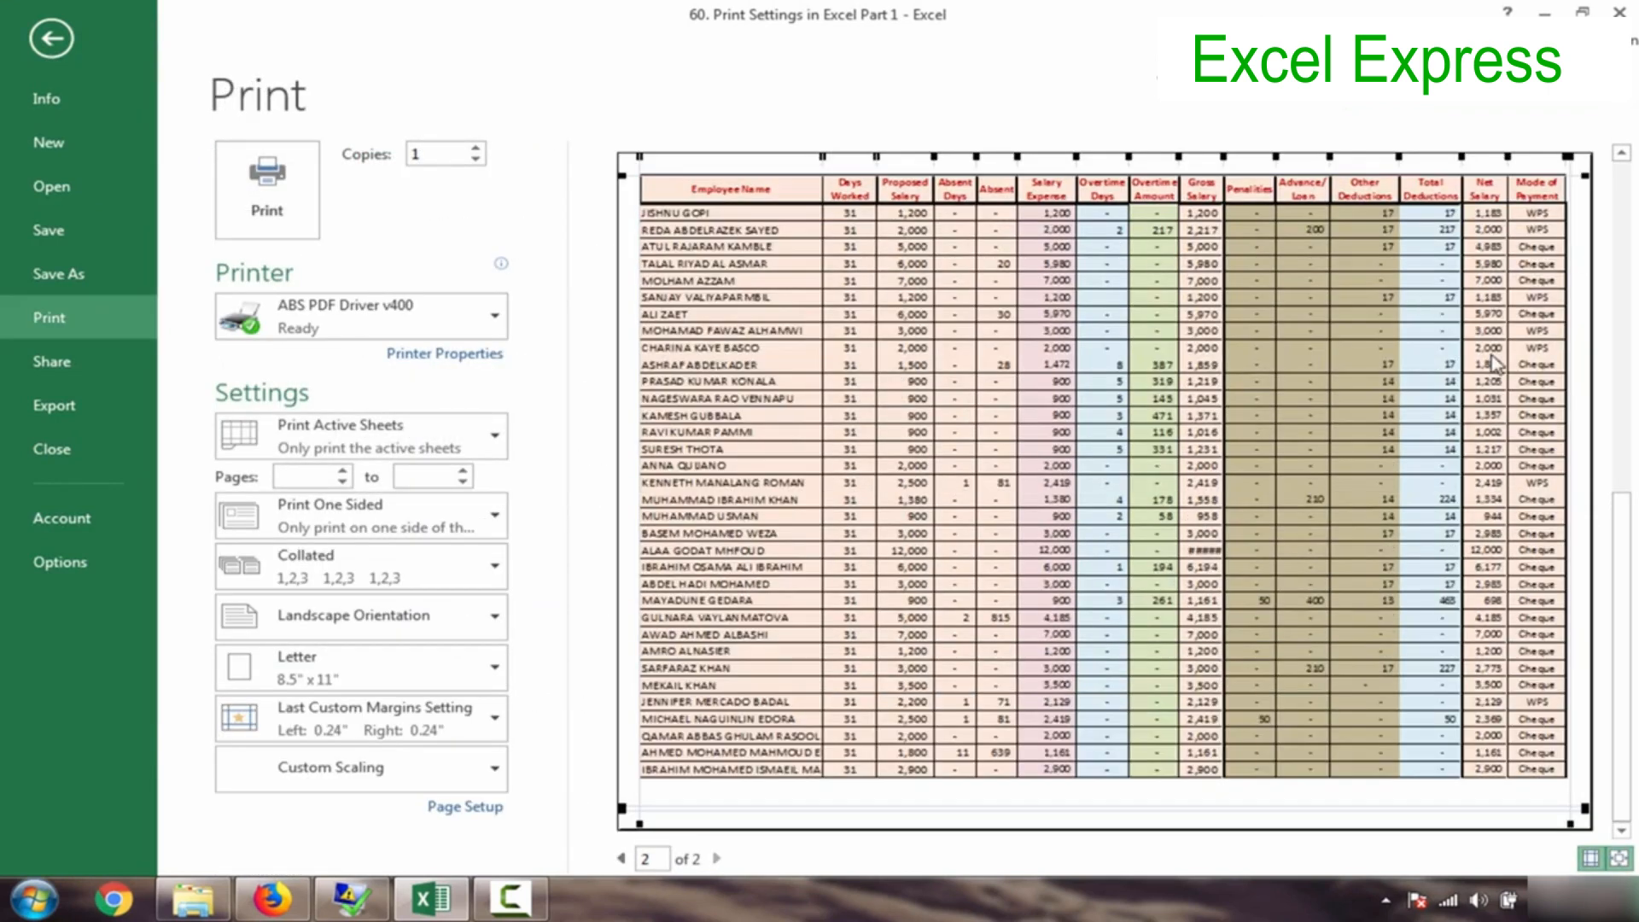
click(1622, 367)
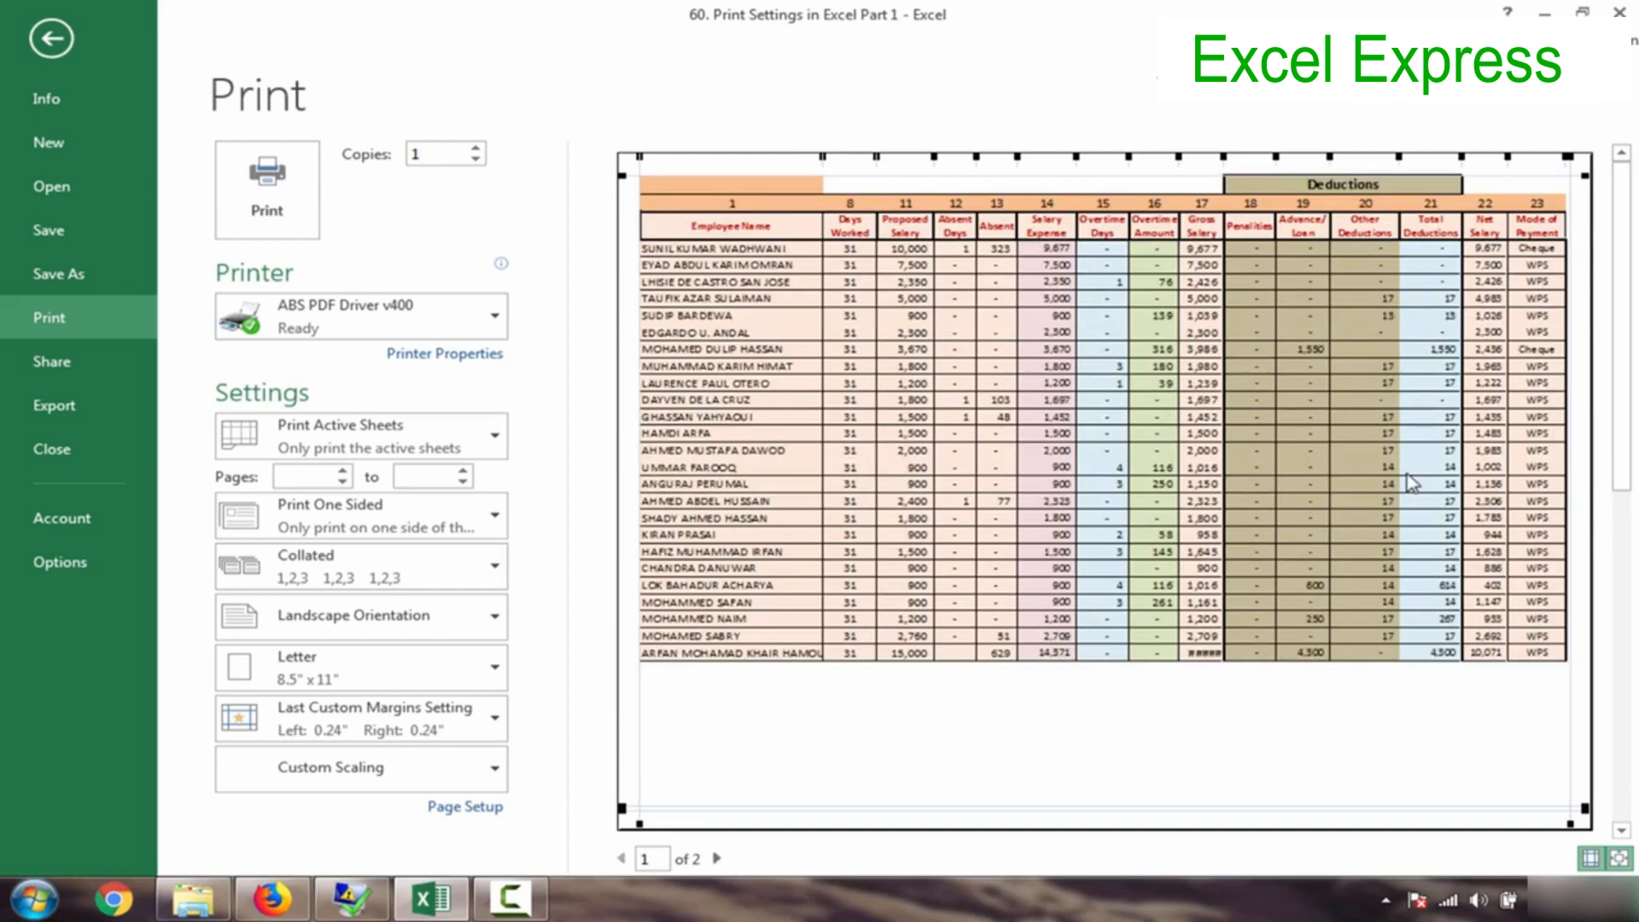
key(Escape)
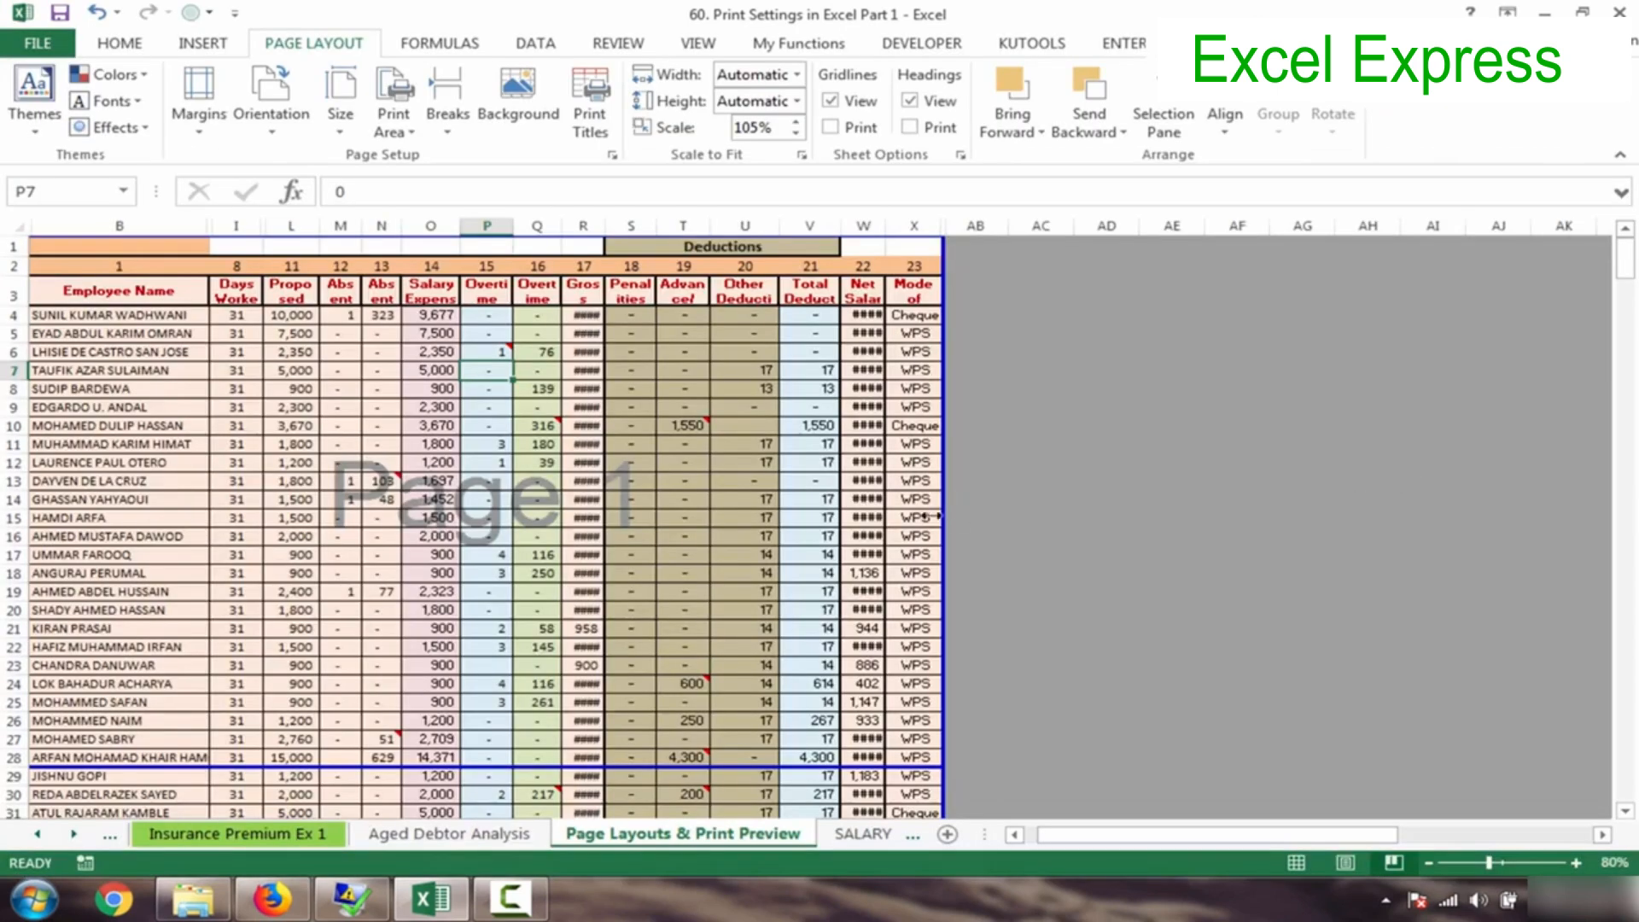
- Switch the worksheet from Page Break Preview to Normal view and select the employee name cell in row 5
click(691, 50)
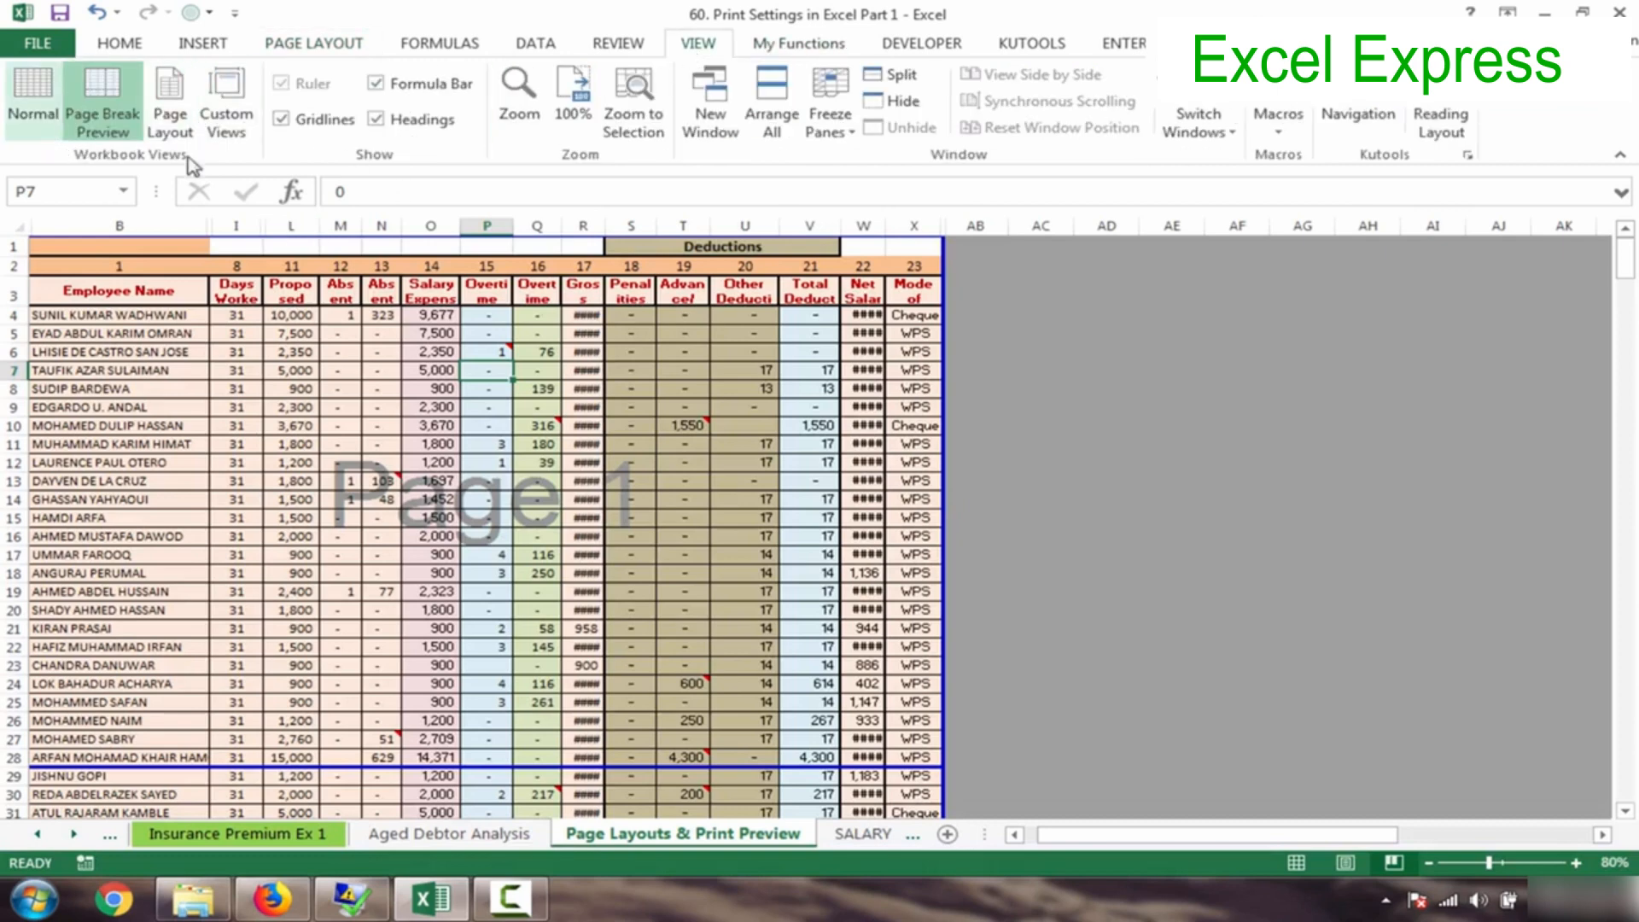
click(34, 109)
click(169, 356)
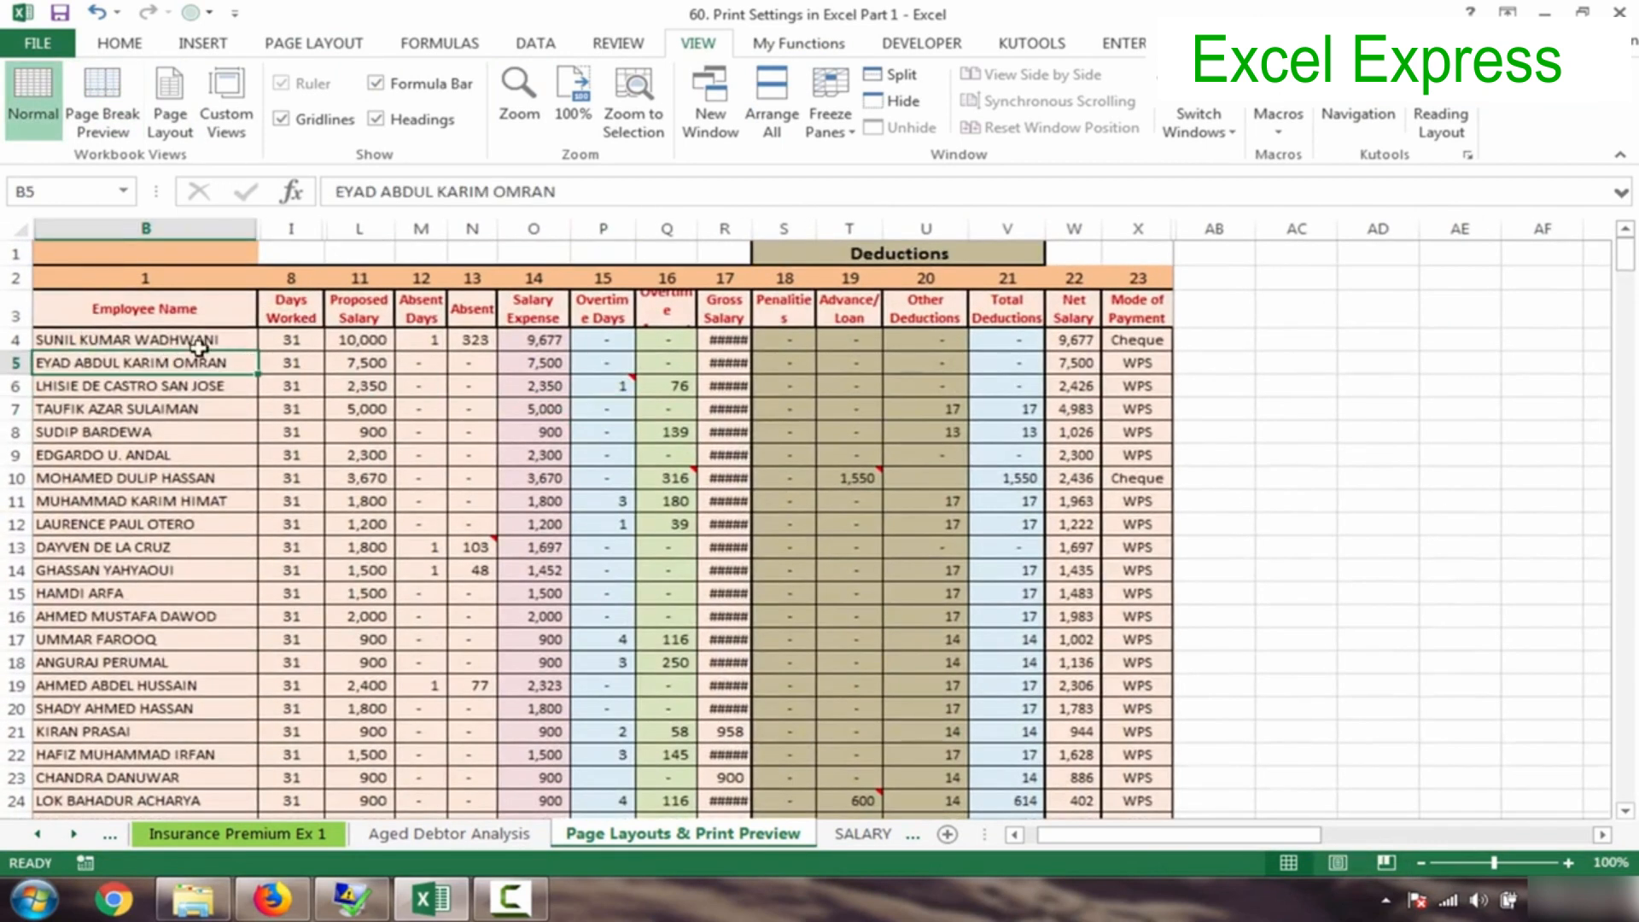
- Show the sheet in Page Break Preview again, look at its first page in the print preview and return to the worksheet
click(104, 107)
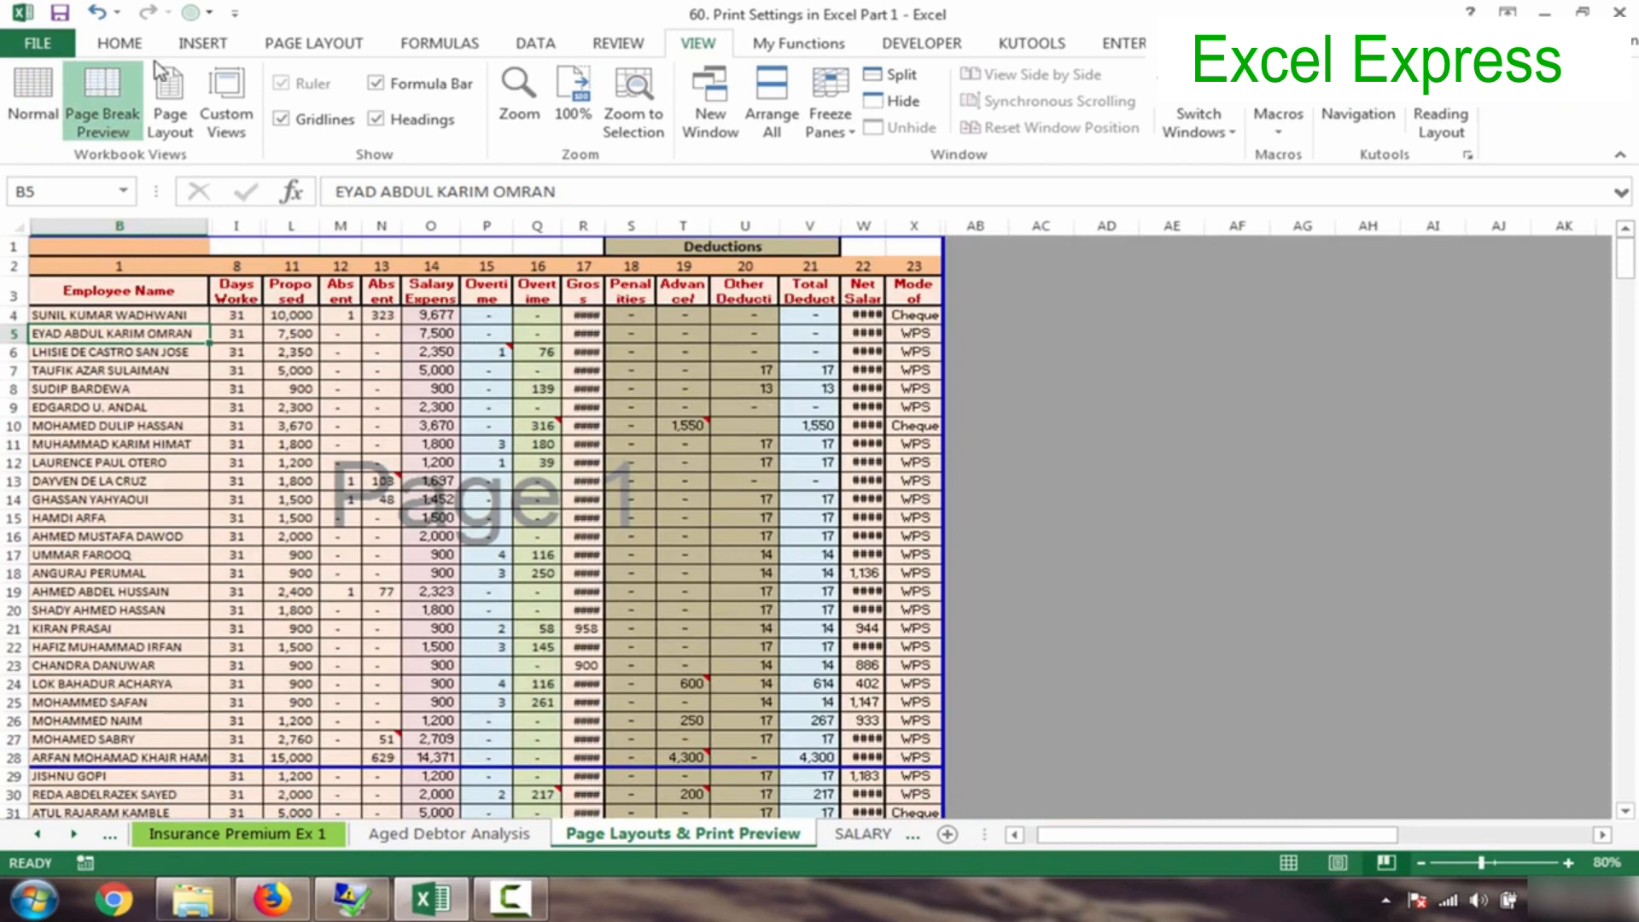
click(38, 42)
click(76, 316)
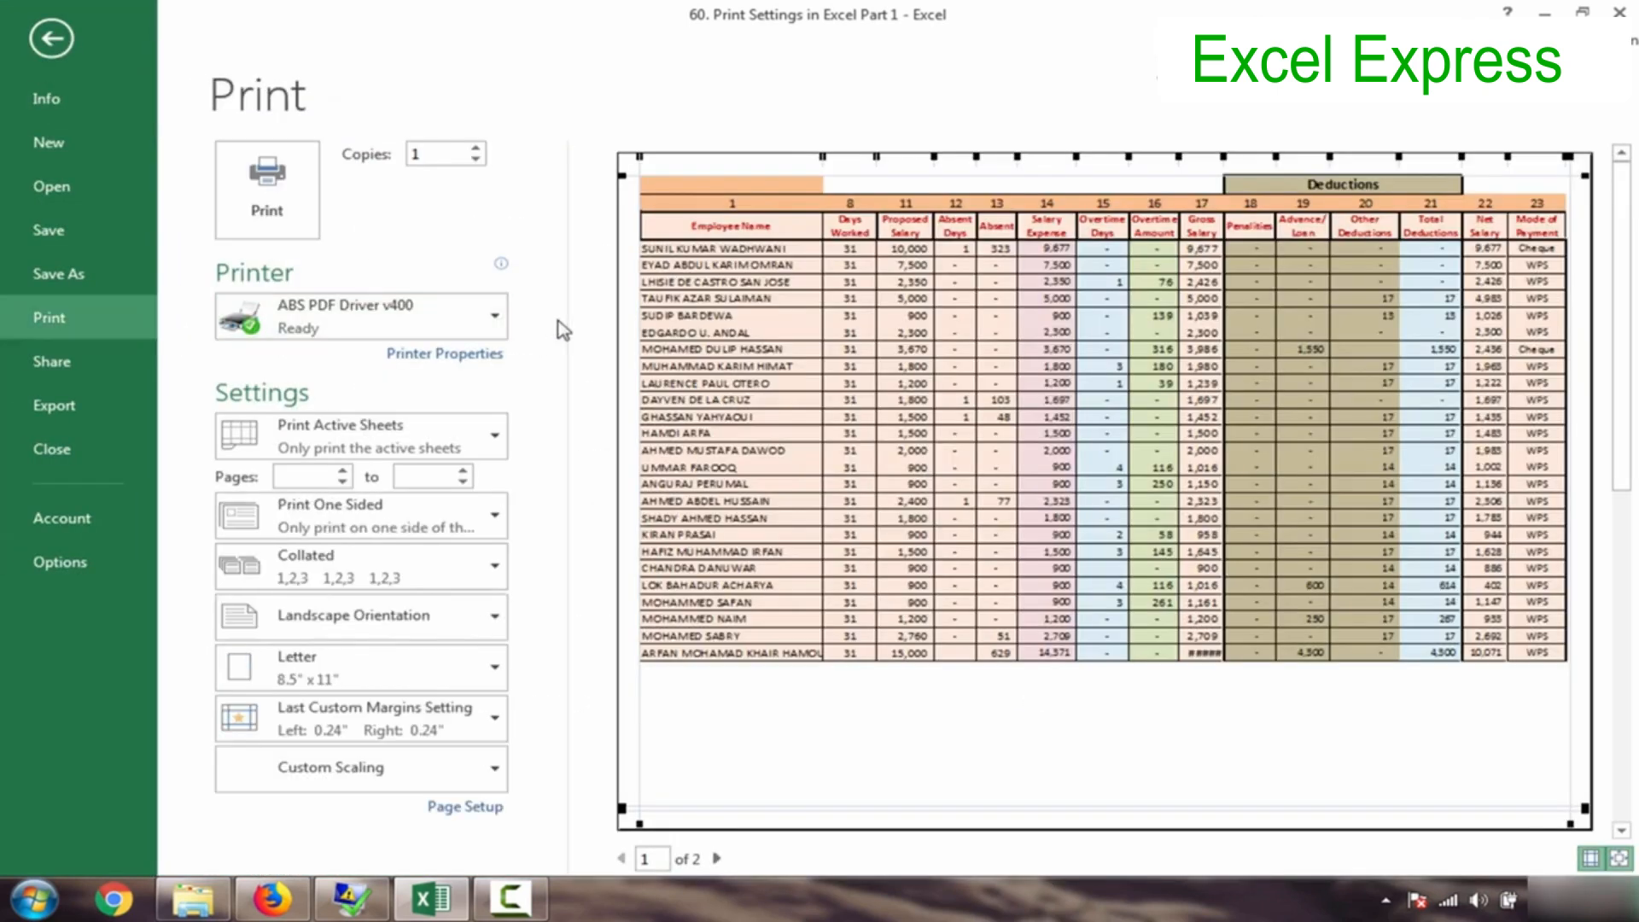
key(Escape)
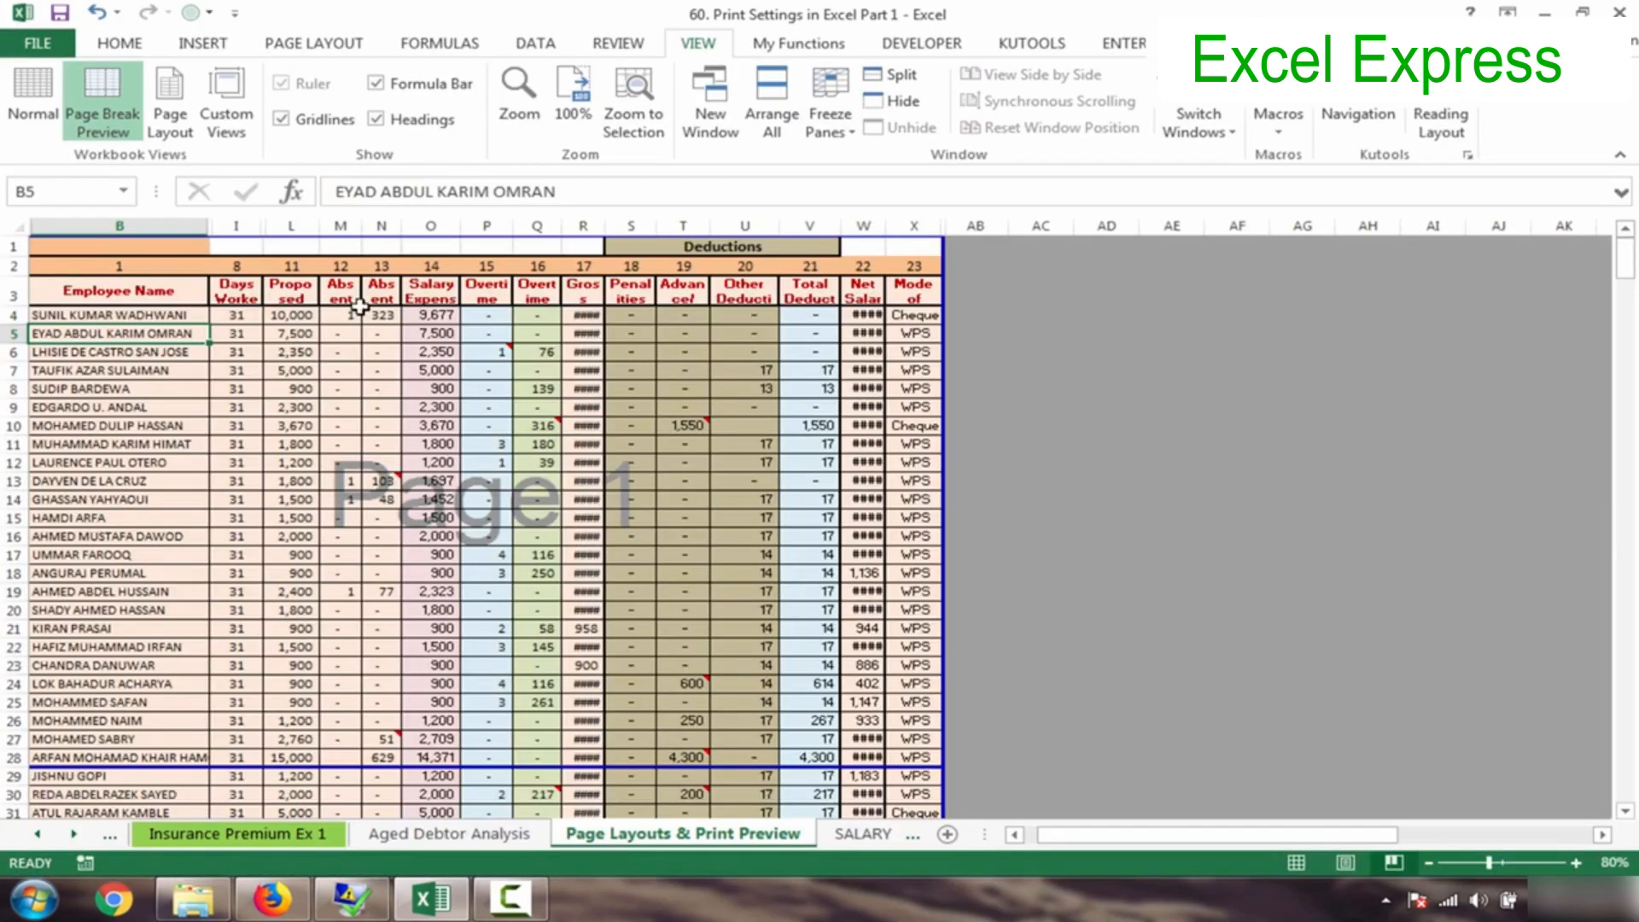
- Return the worksheet to Normal view and select the Employee Name header cell
click(38, 128)
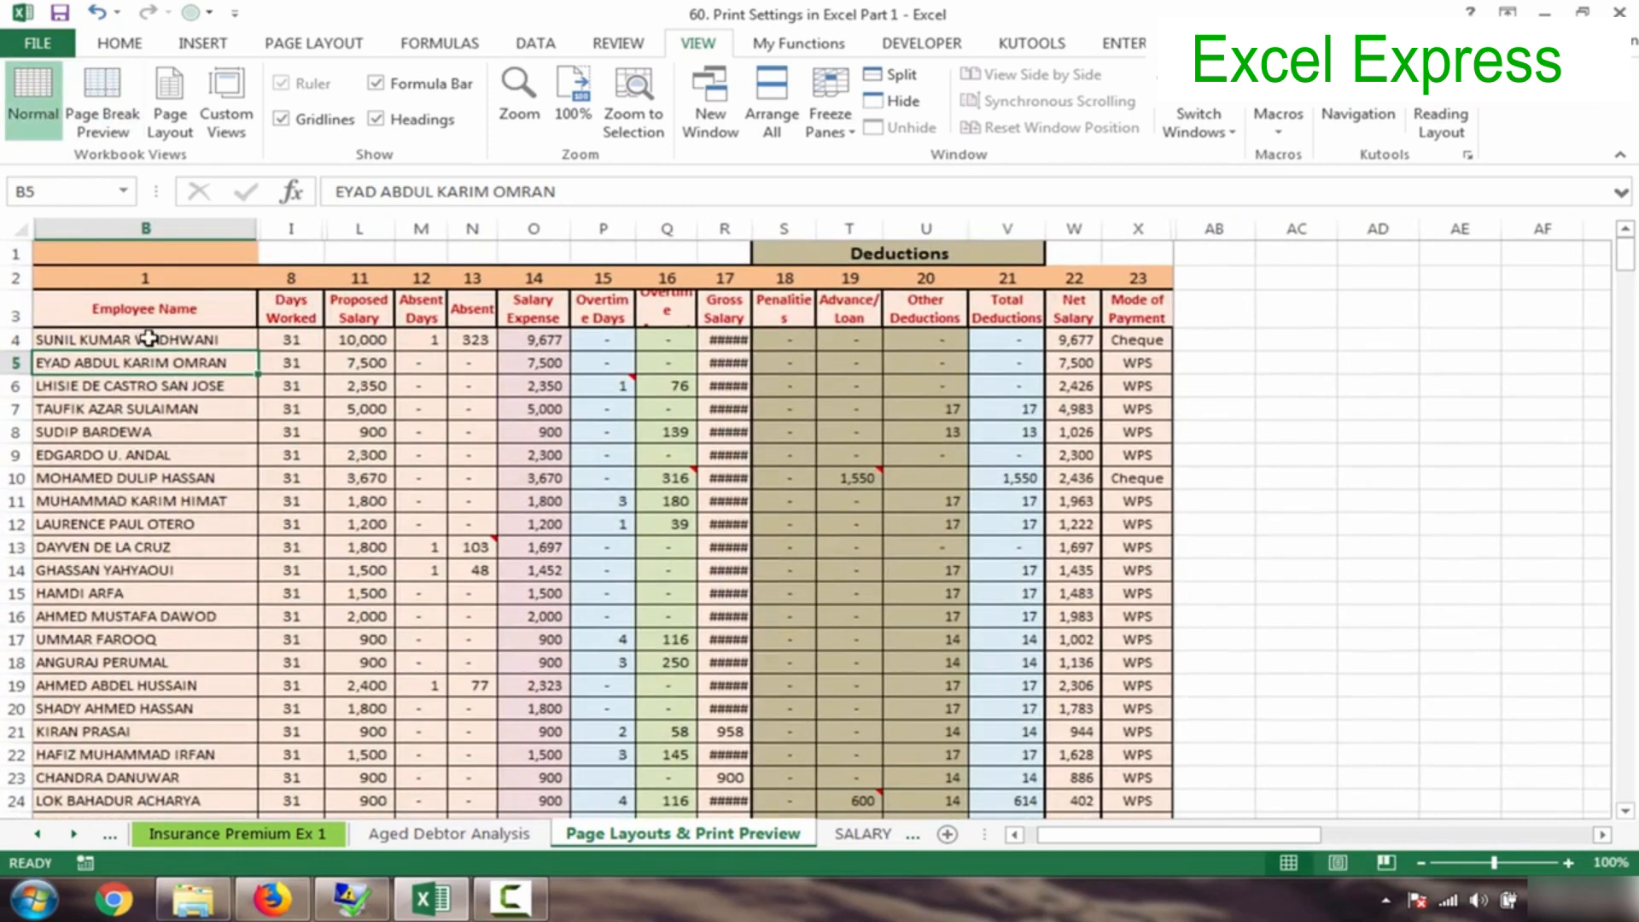
click(177, 296)
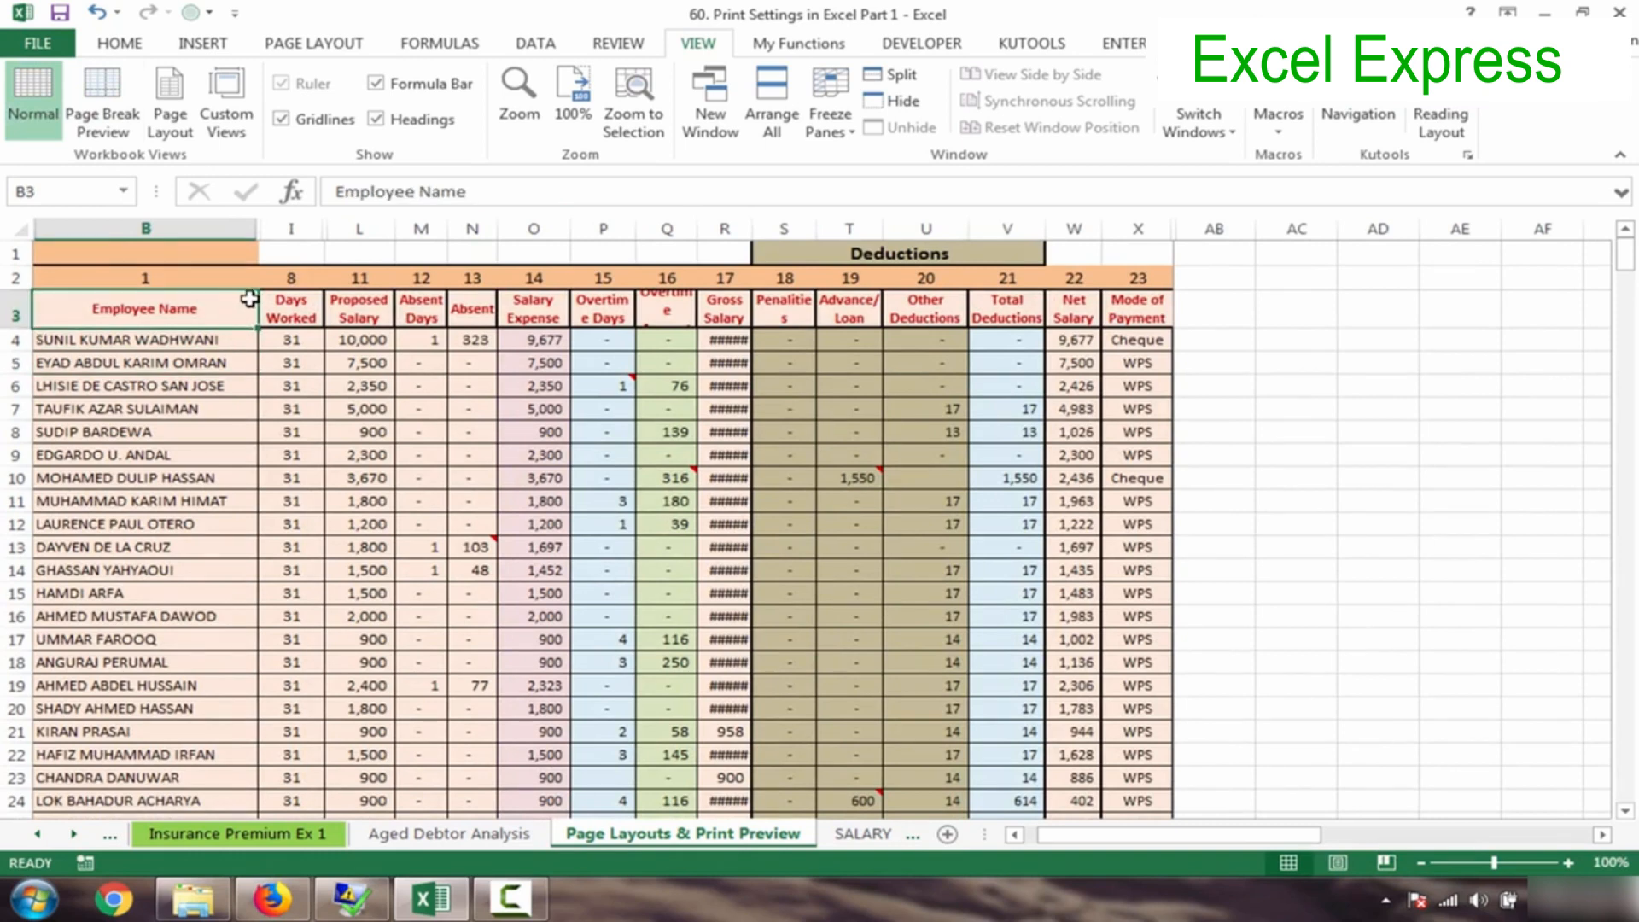